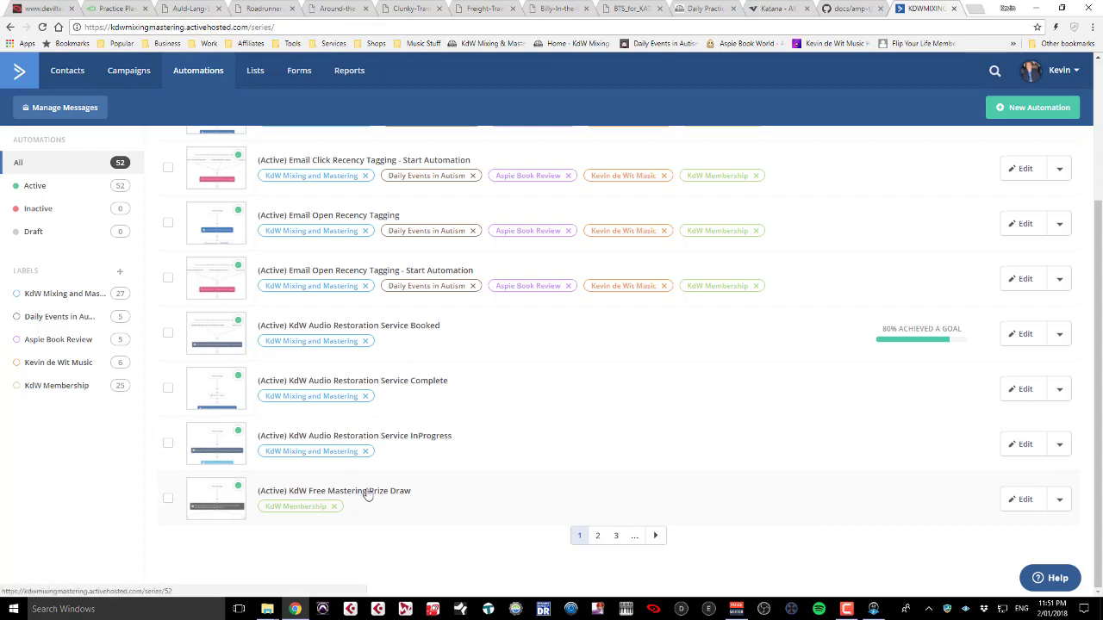
# Step: Open the KdW Free Mastering Prize Draw automation and look through its workflow from the start trigger to the final action
pyautogui.click(367, 494)
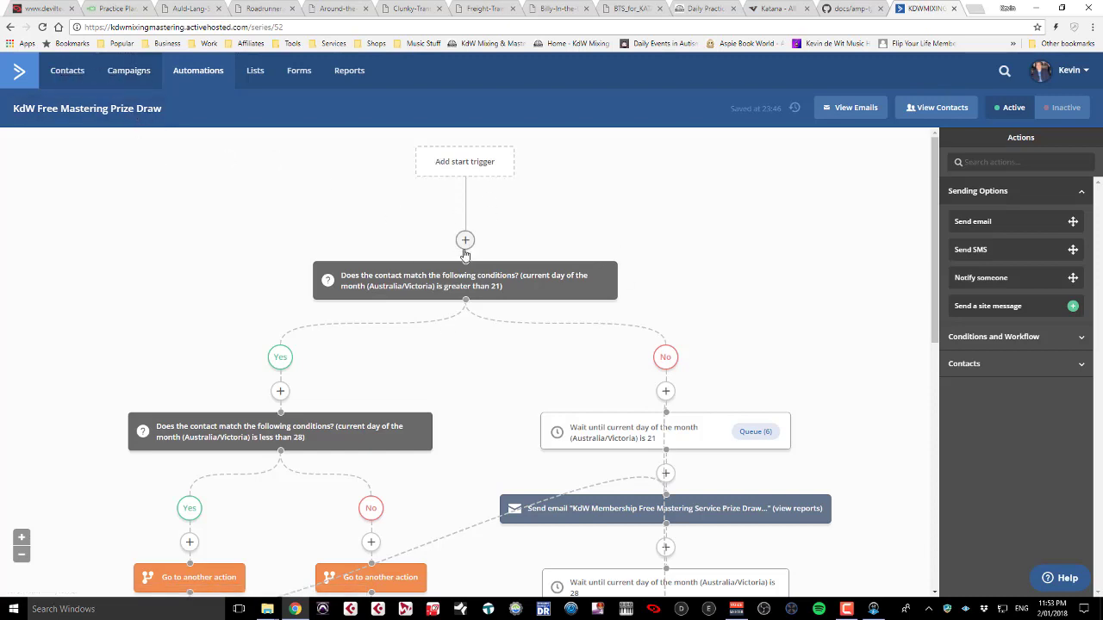
pyautogui.scroll(-1, 528, 374)
pyautogui.scroll(-5, 528, 374)
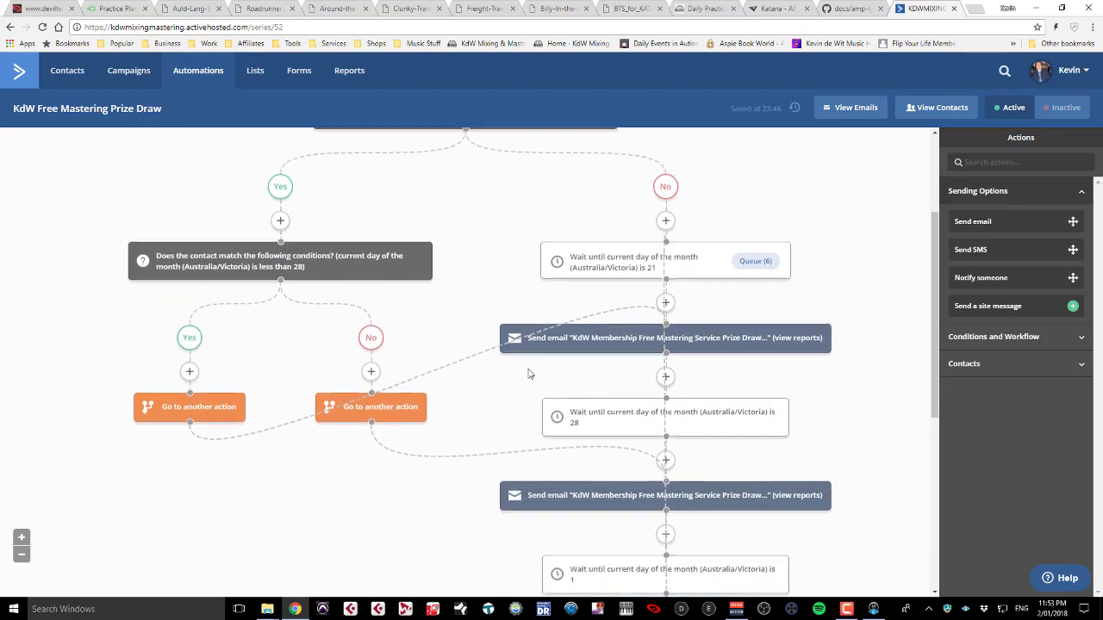
pyautogui.scroll(-1, 529, 374)
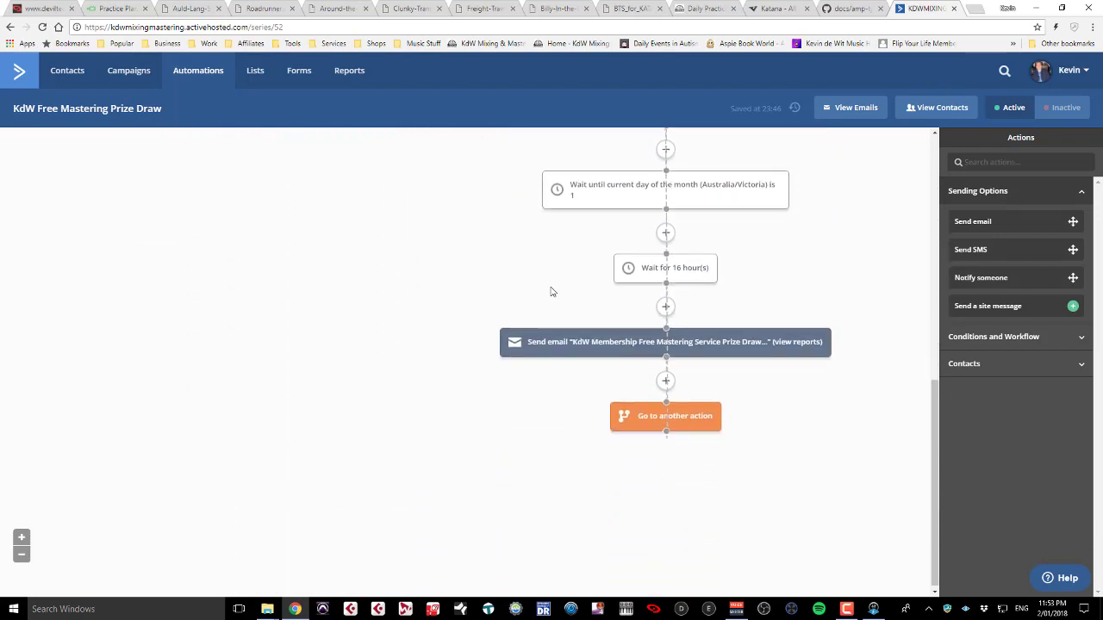
pyautogui.scroll(3, 551, 289)
pyautogui.scroll(-3, 551, 290)
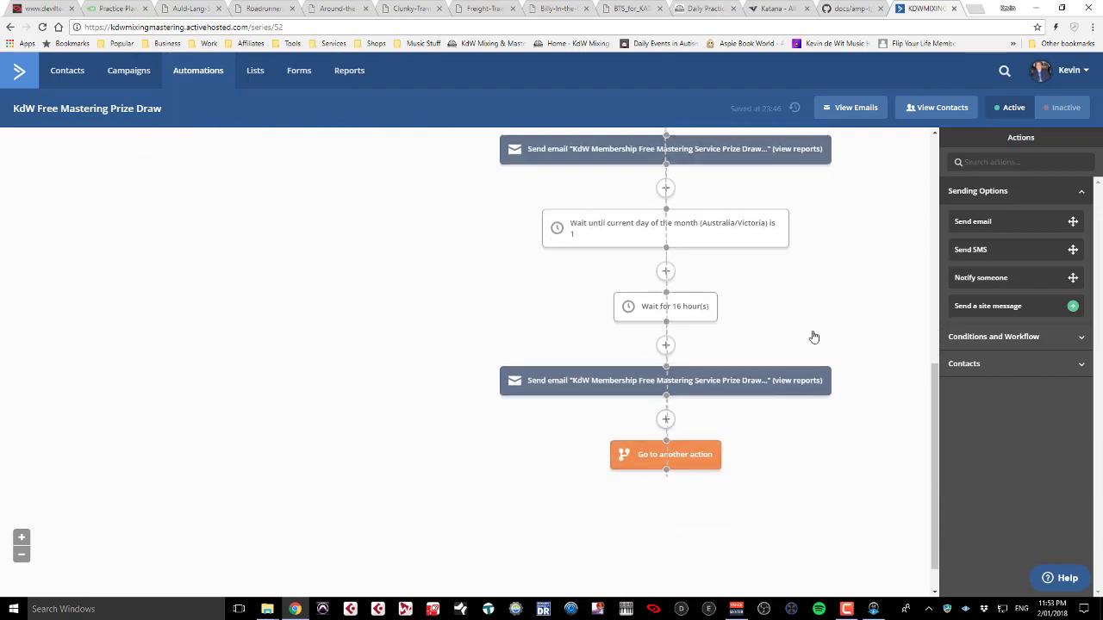
pyautogui.moveTo(628, 376)
pyautogui.scroll(7, 628, 376)
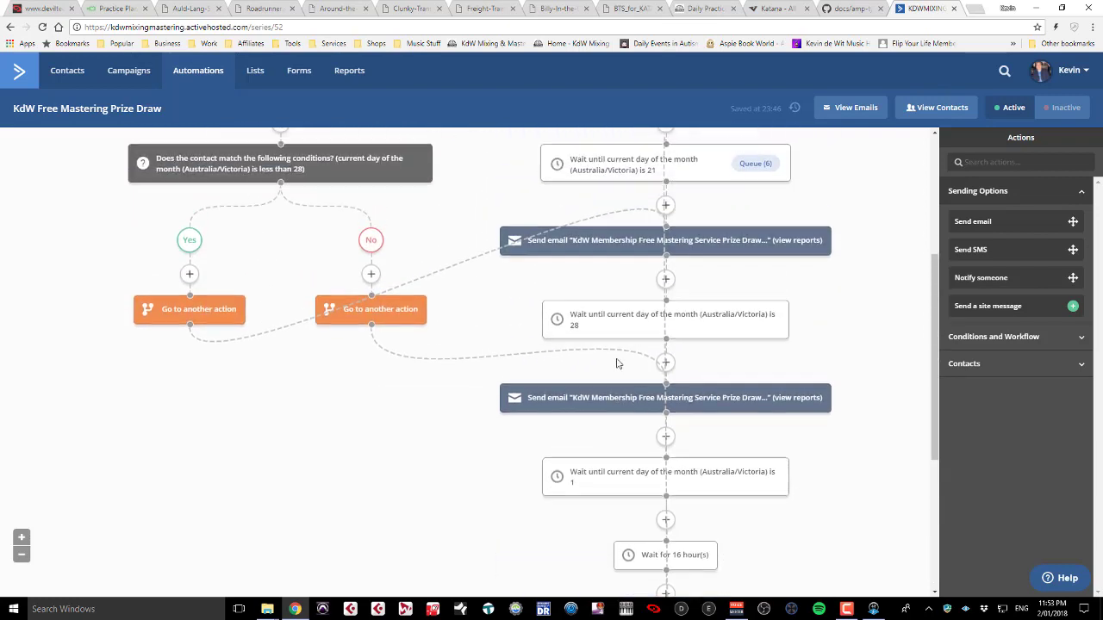
pyautogui.scroll(4, 414, 299)
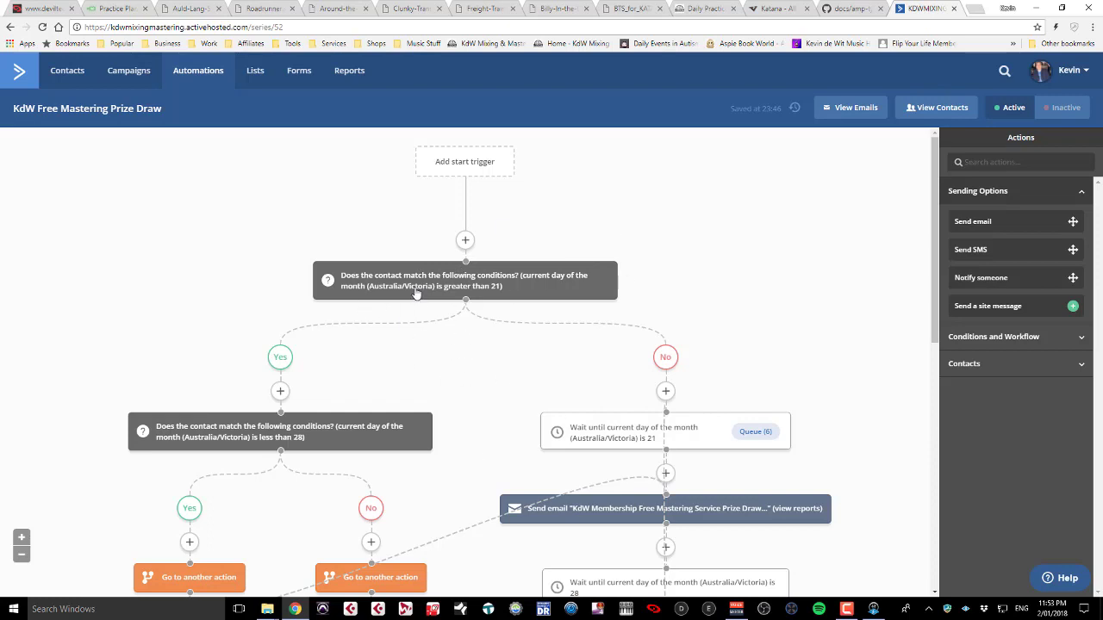
# Step: Examine the greater-than-21 and less-than-28 day-of-month conditions and where the nested Yes branch's "Go to another action" leads
pyautogui.moveTo(402, 293)
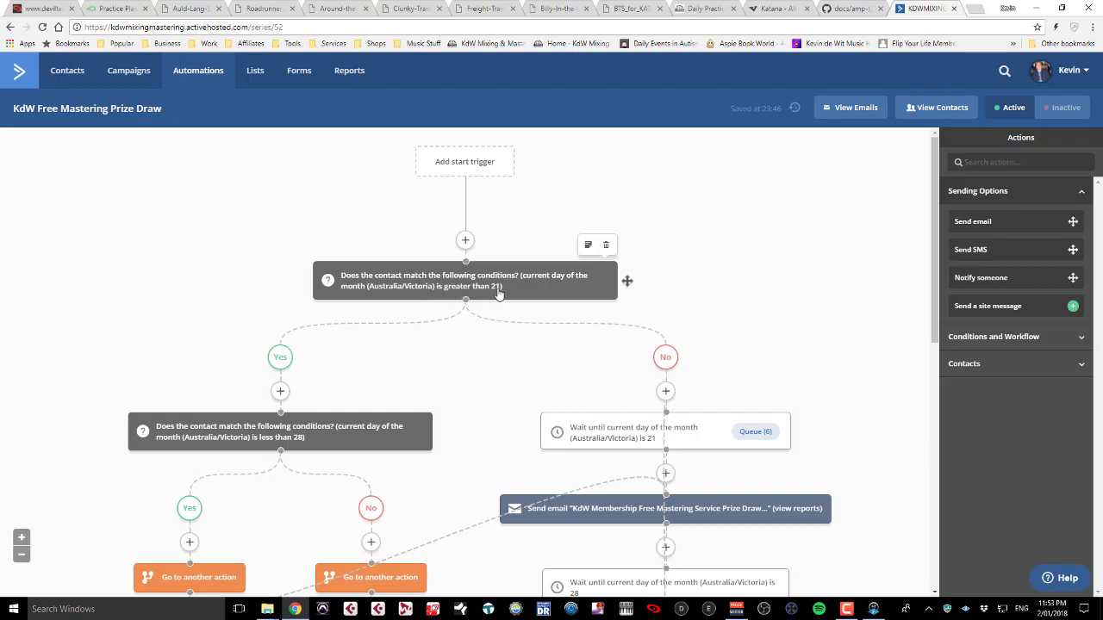
pyautogui.scroll(-2, 491, 321)
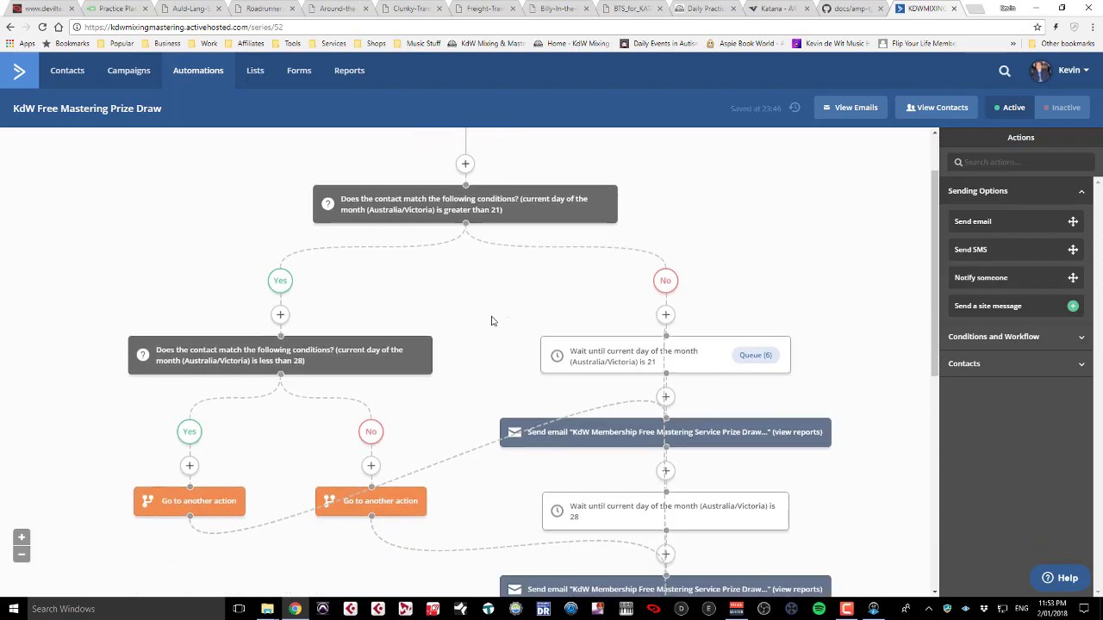
pyautogui.scroll(-1, 503, 277)
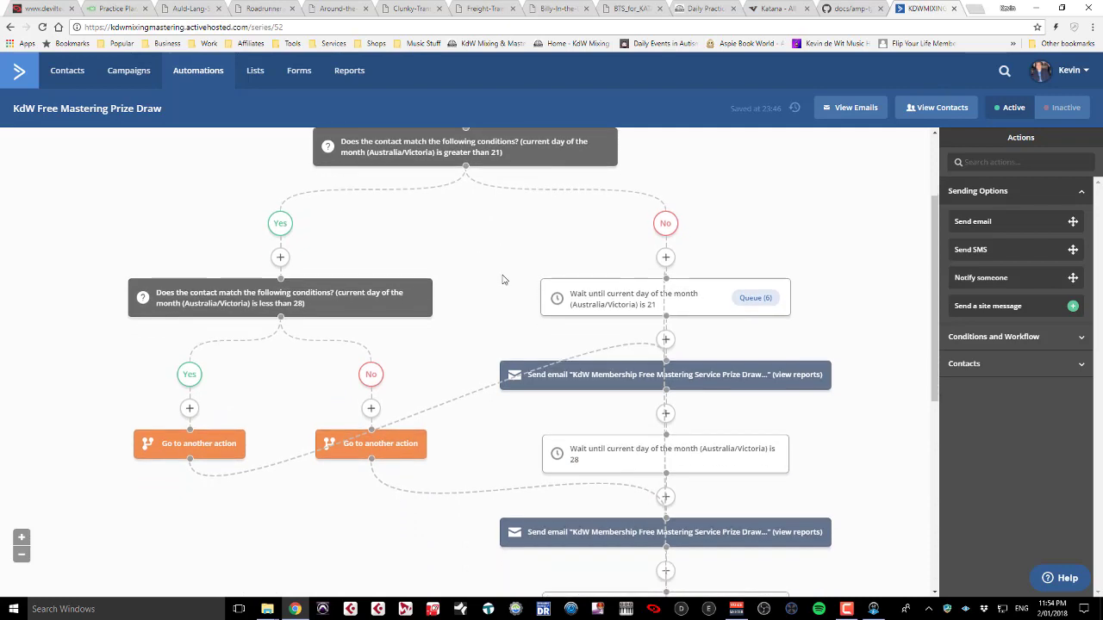
pyautogui.scroll(1, 450, 216)
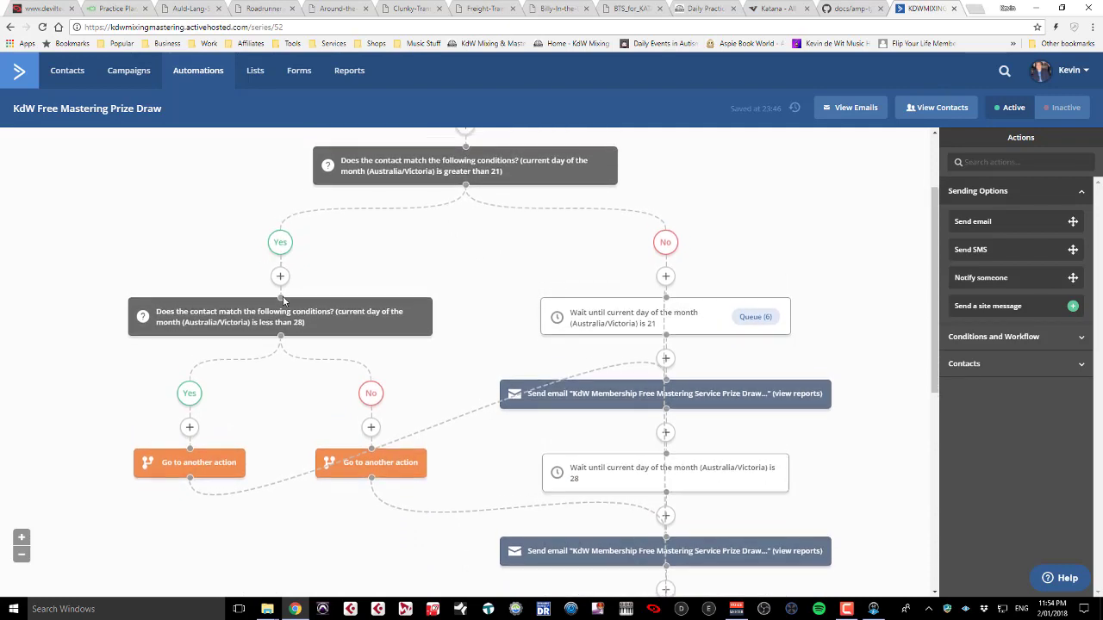
pyautogui.moveTo(157, 320)
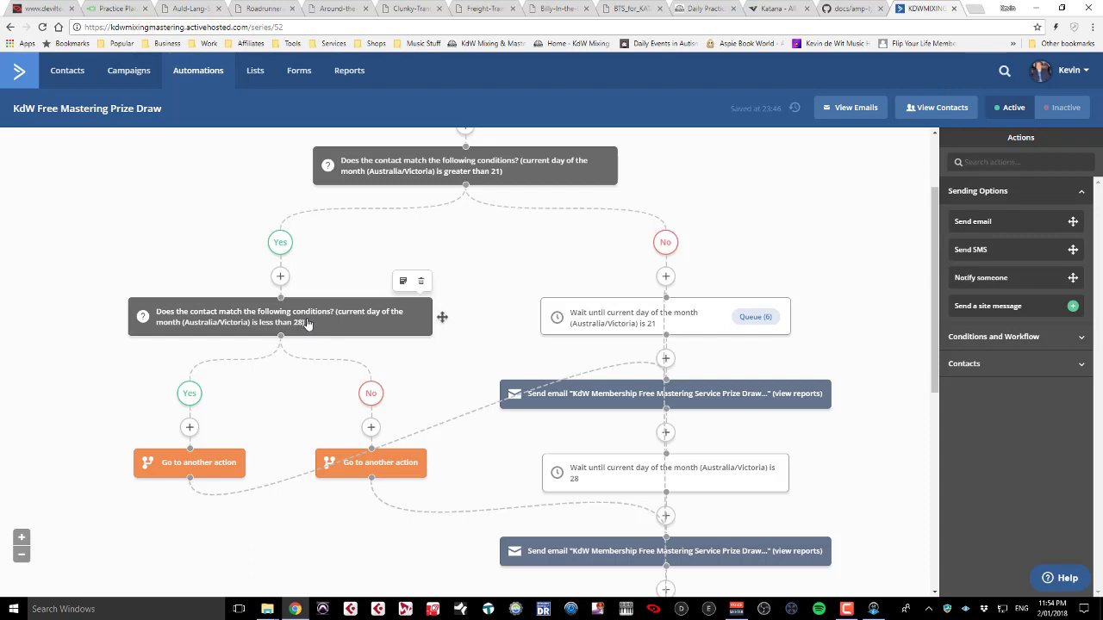
pyautogui.scroll(-1, 307, 322)
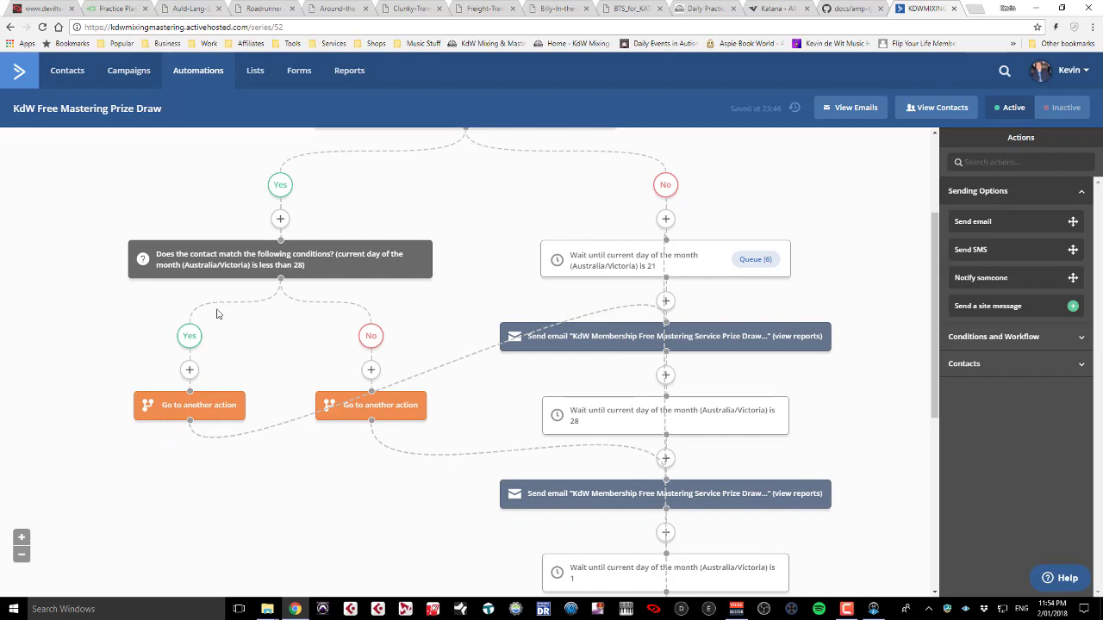
pyautogui.moveTo(181, 397)
pyautogui.moveTo(751, 335)
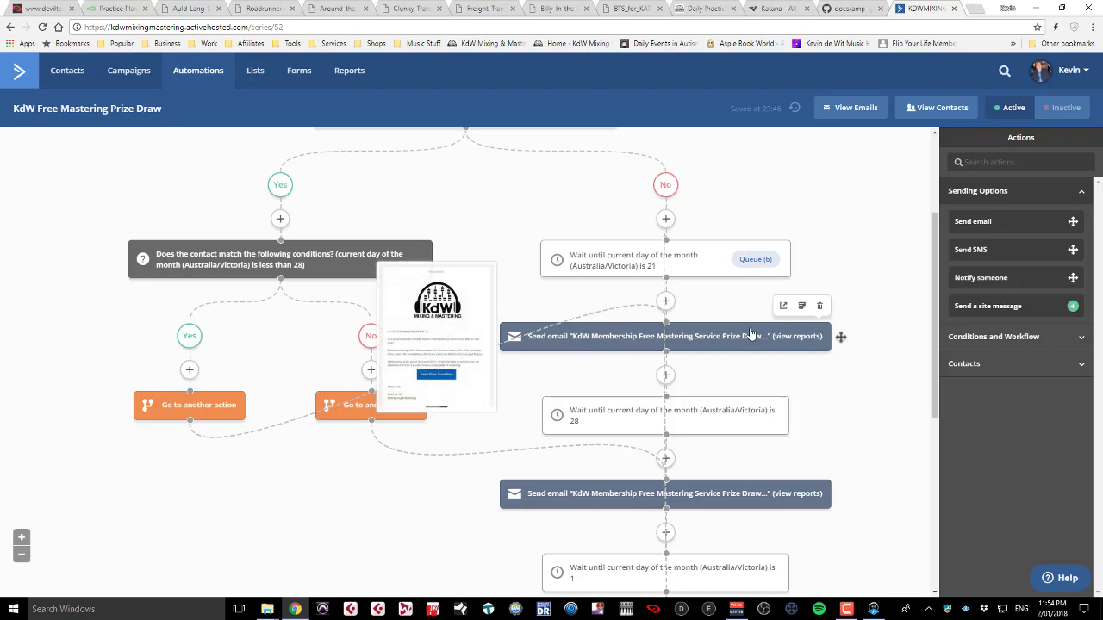
pyautogui.scroll(2, 517, 218)
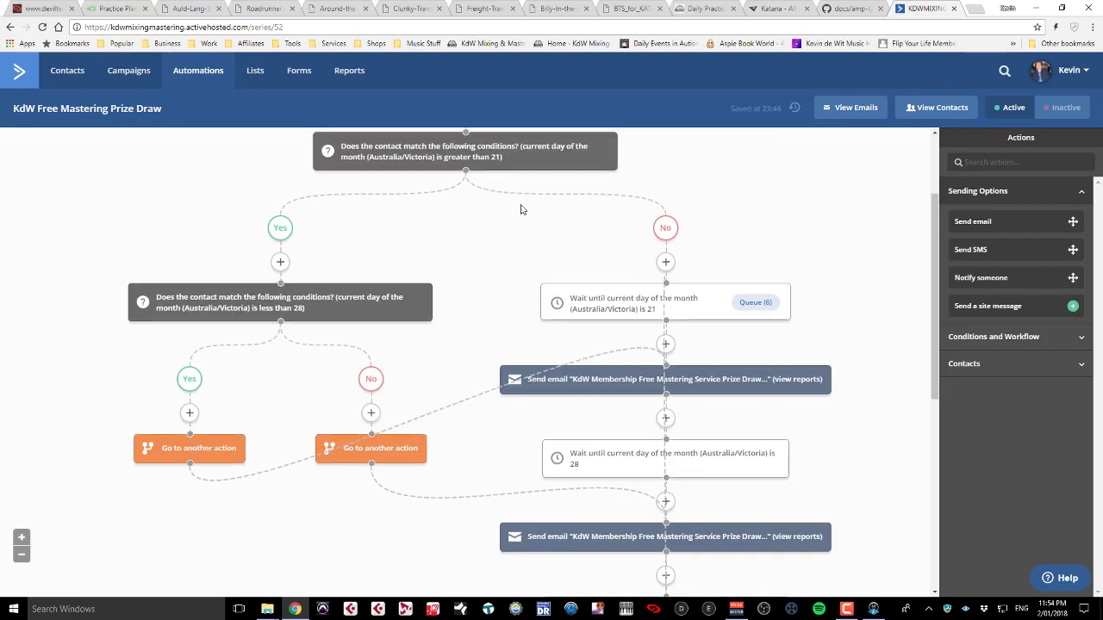
pyautogui.moveTo(464, 234)
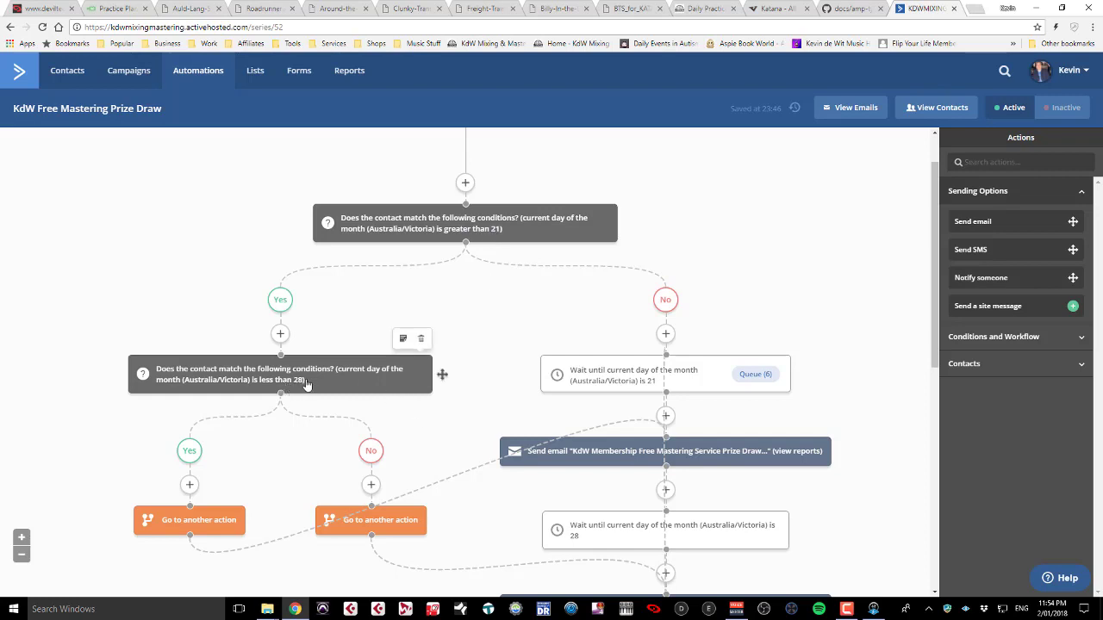
# Step: Examine the first two prize draw emails that the nested condition's "Go to another action" steps connect to
pyautogui.moveTo(711, 450)
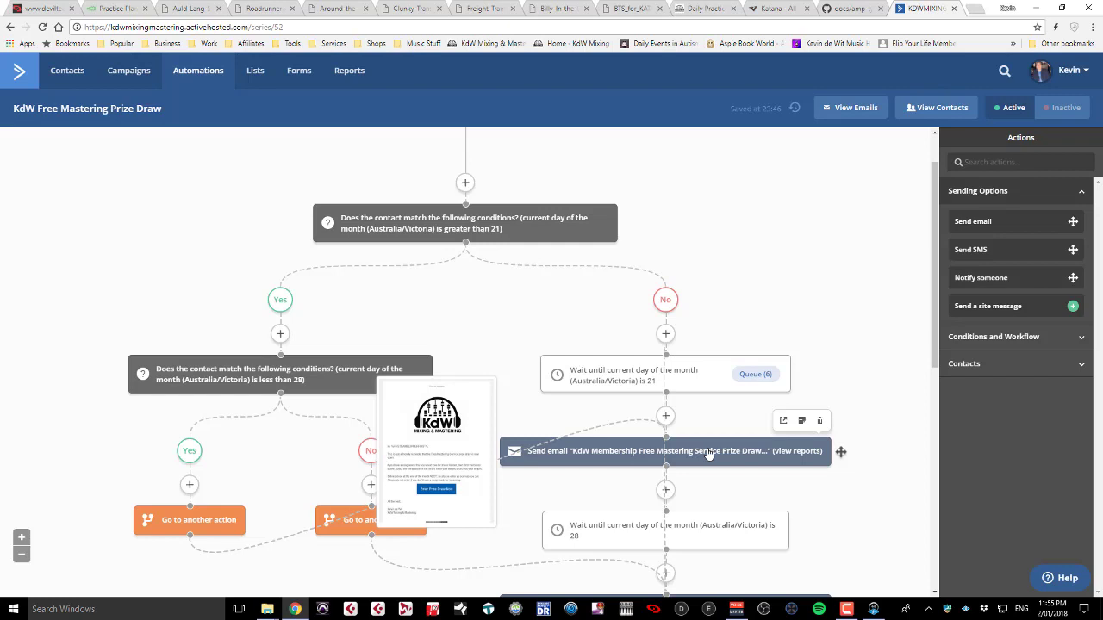
pyautogui.scroll(-2, 707, 454)
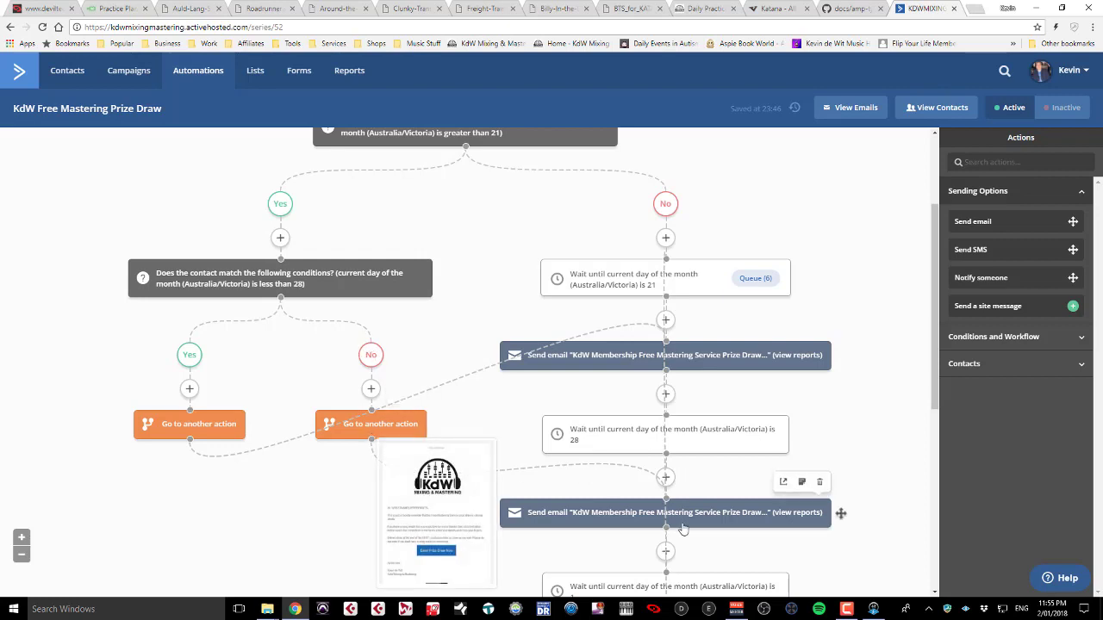
pyautogui.scroll(-1, 683, 528)
pyautogui.scroll(-1, 684, 528)
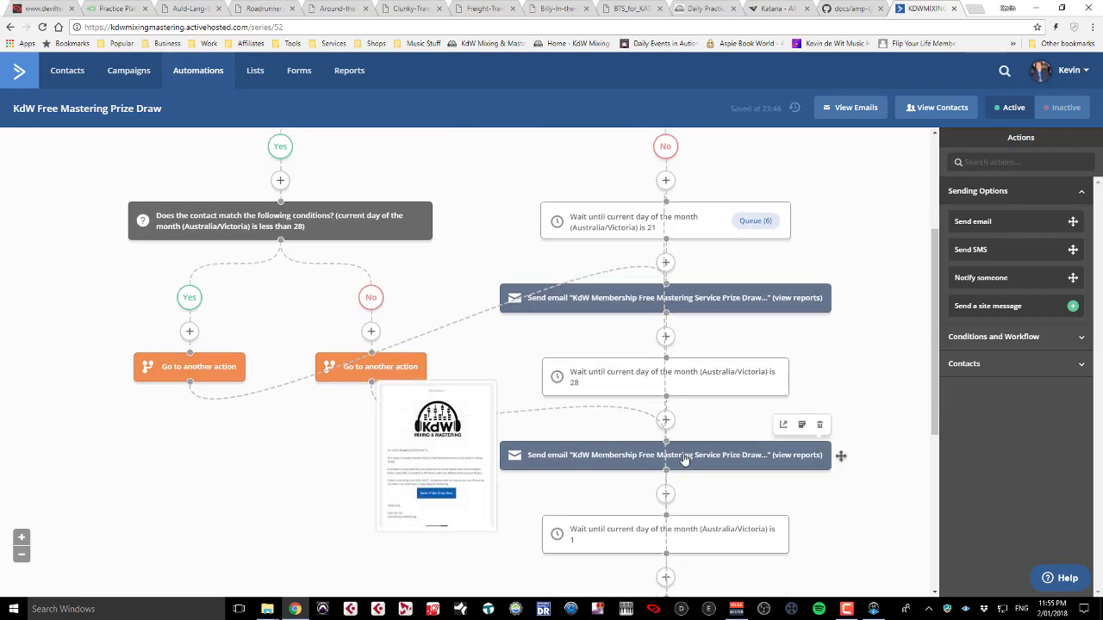
pyautogui.scroll(-1, 683, 459)
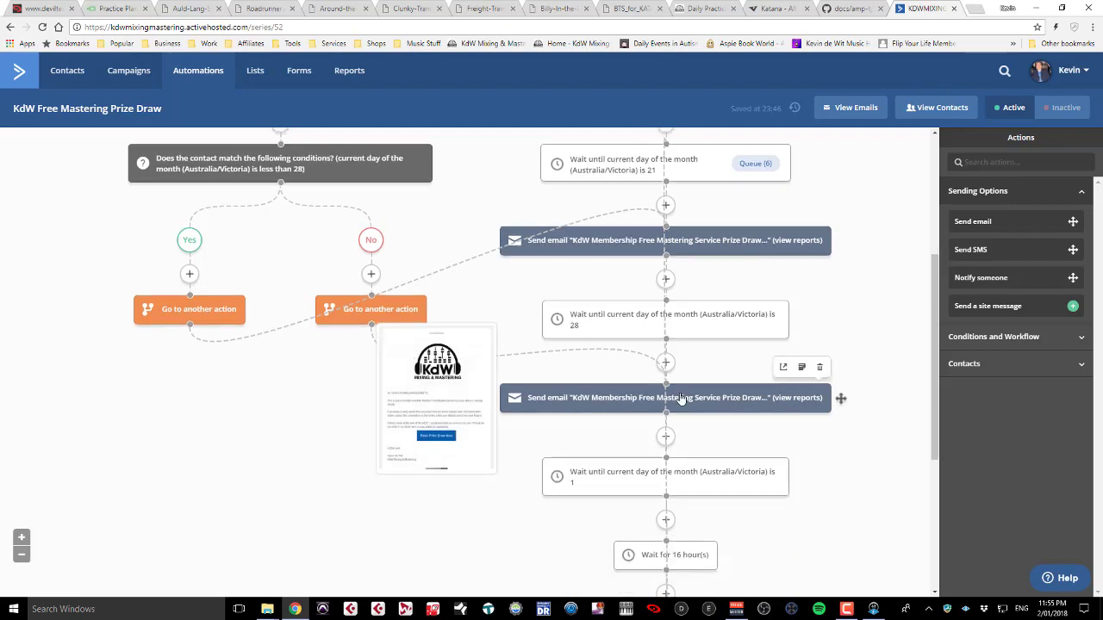
pyautogui.scroll(-1, 680, 399)
pyautogui.scroll(1, 680, 399)
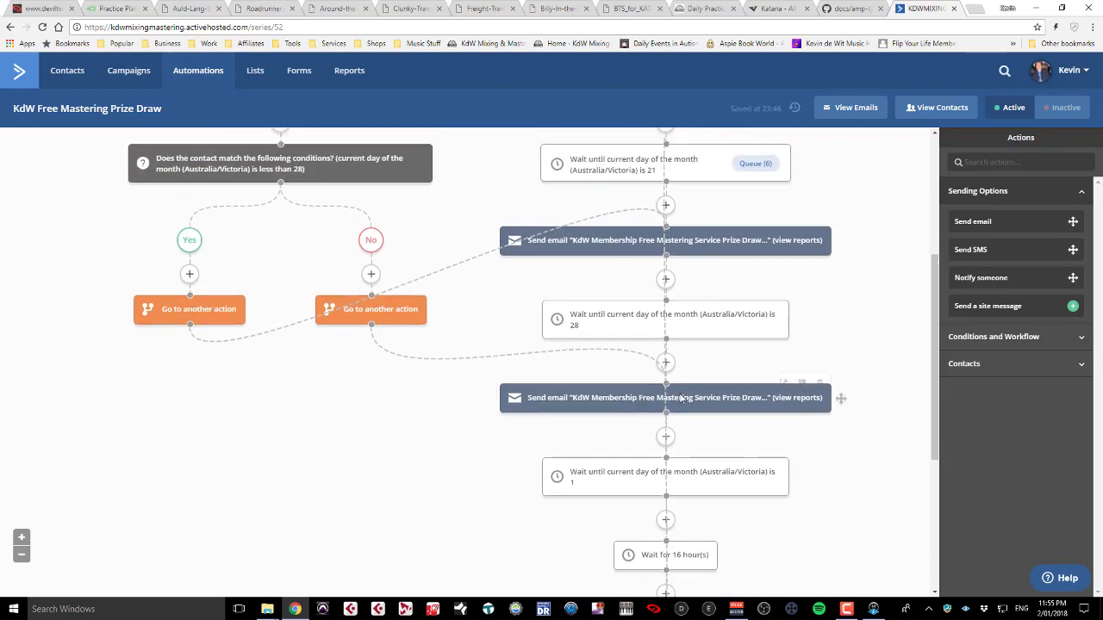
pyautogui.scroll(2, 680, 399)
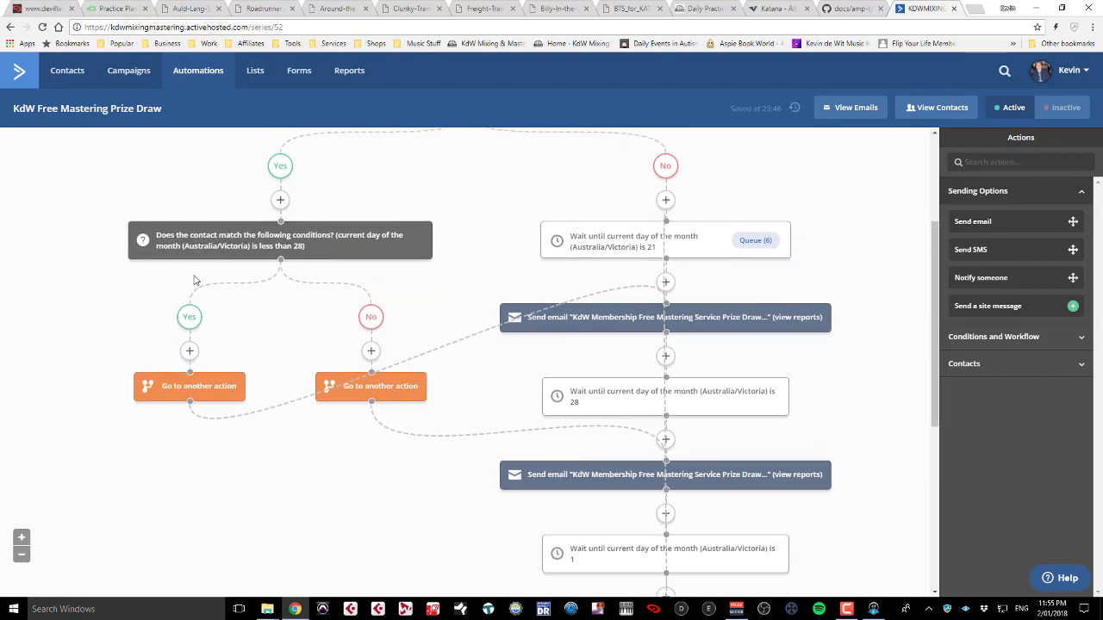
pyautogui.scroll(2, 242, 347)
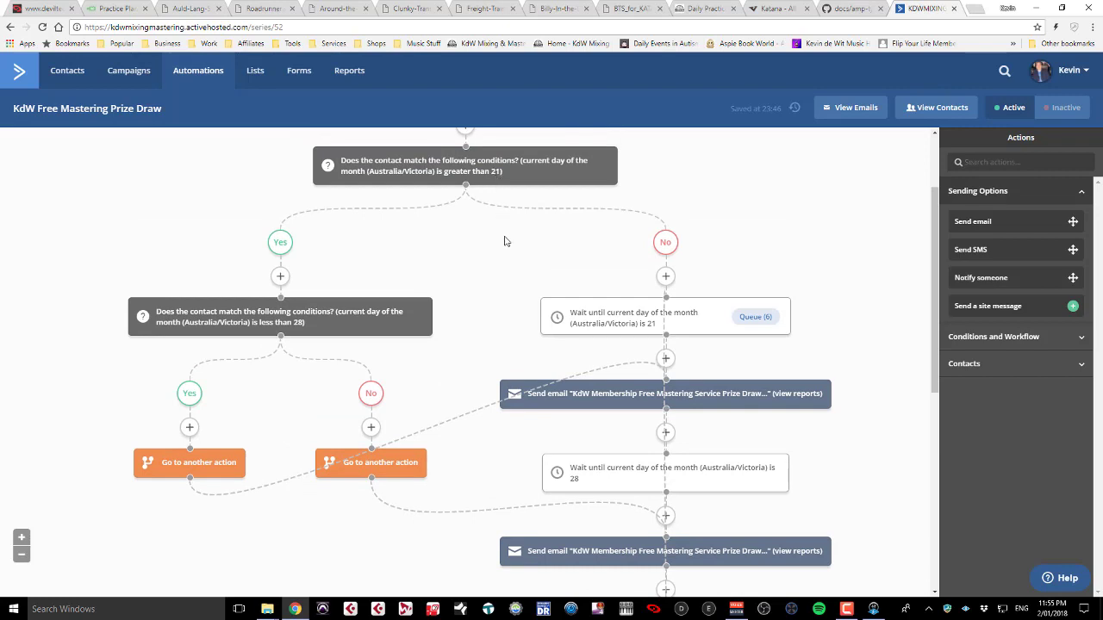
# Step: Examine the first condition's No branch, from the day-21 wait and its contact queue through the second prize draw email
pyautogui.scroll(1, 492, 237)
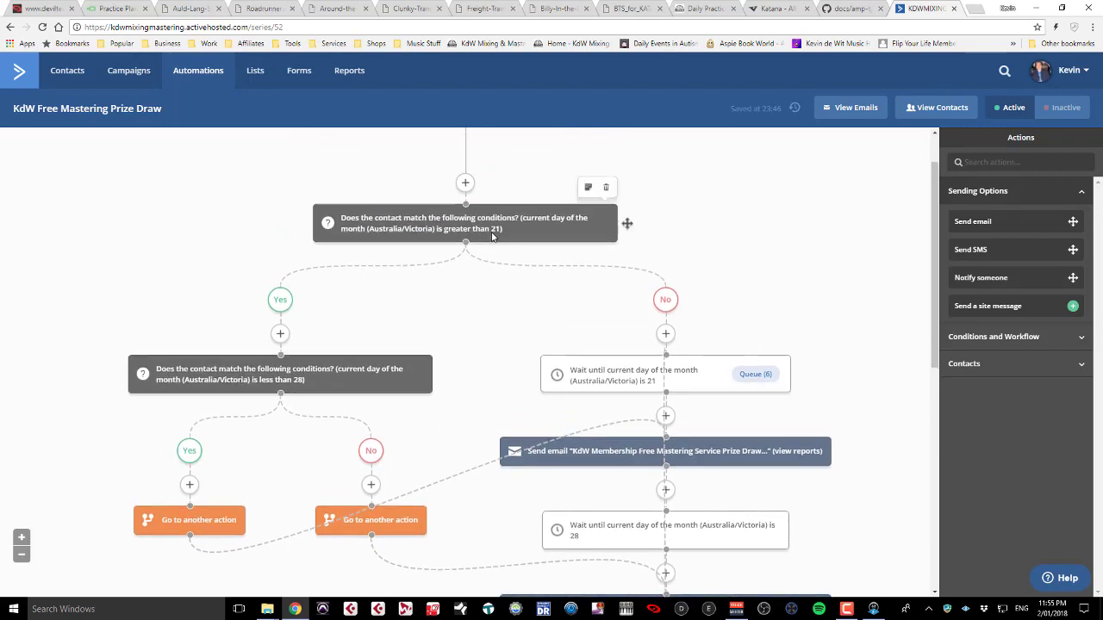
pyautogui.scroll(1, 492, 237)
pyautogui.scroll(-2, 490, 237)
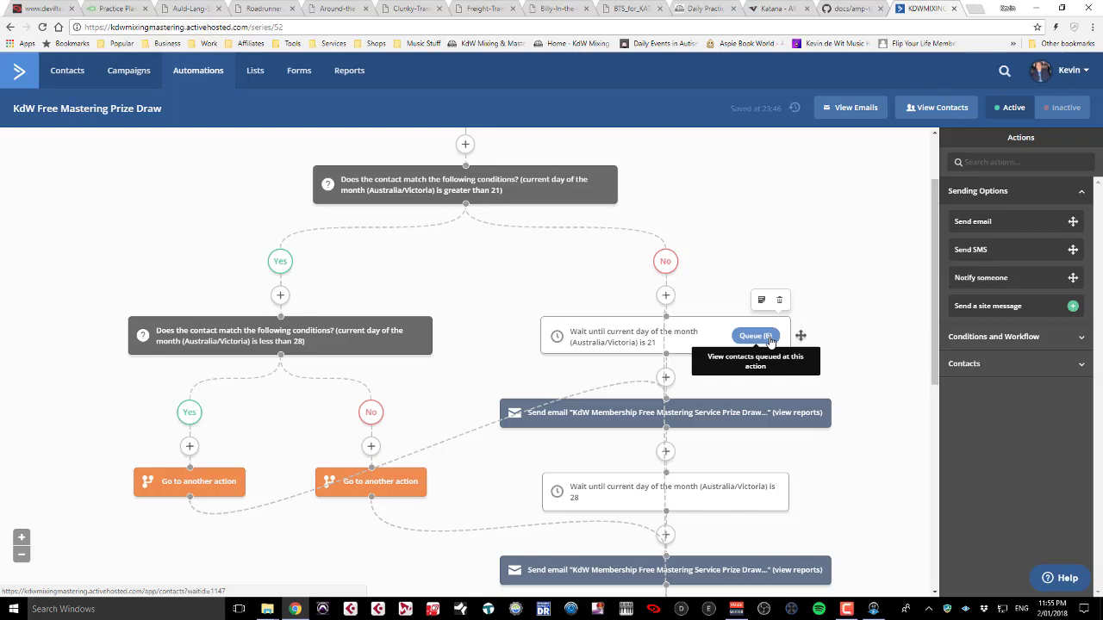
pyautogui.scroll(-1, 770, 339)
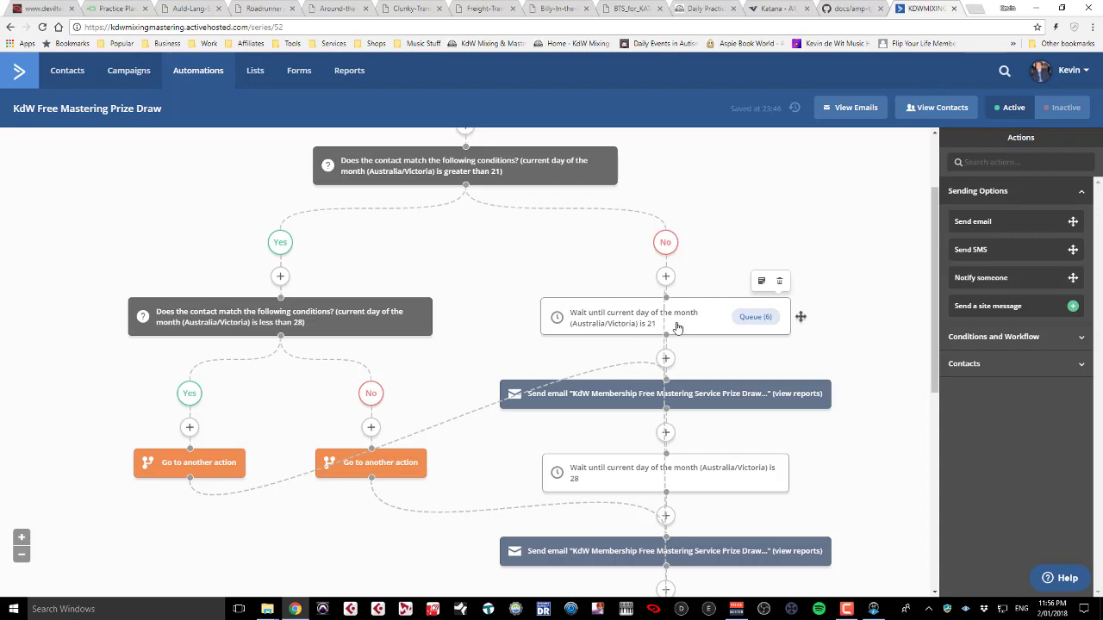
pyautogui.scroll(-1, 685, 322)
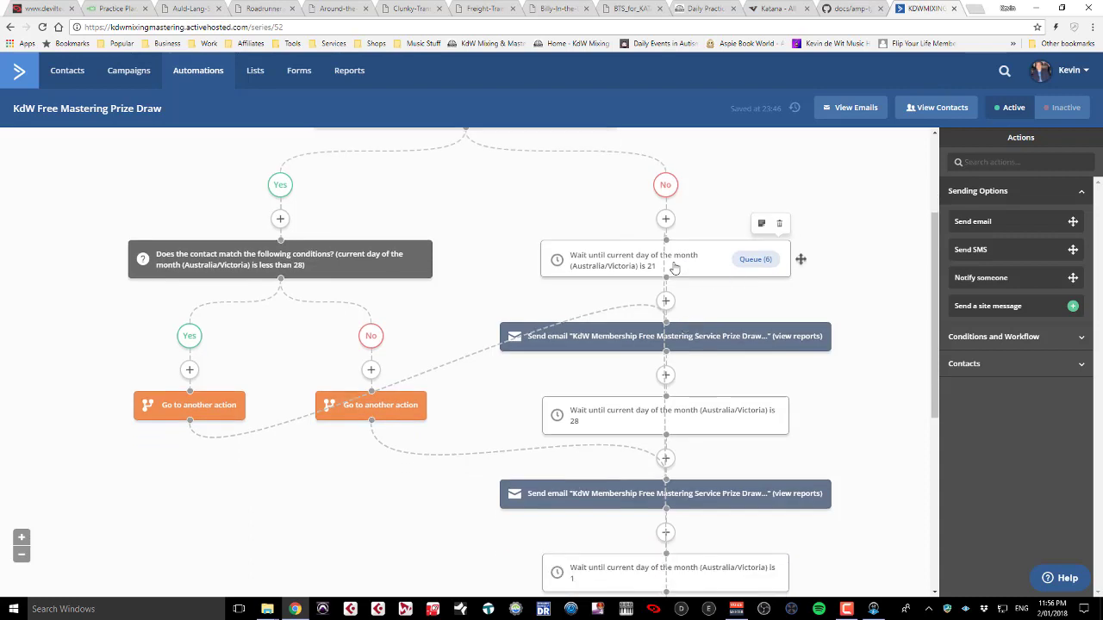
pyautogui.moveTo(679, 345)
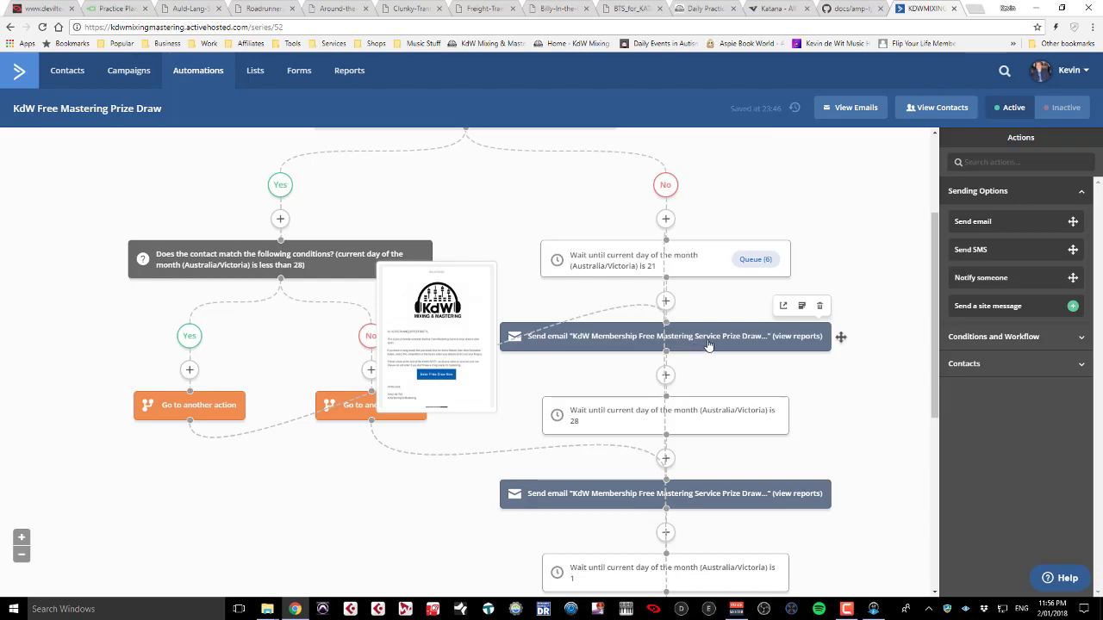
pyautogui.scroll(-1, 709, 348)
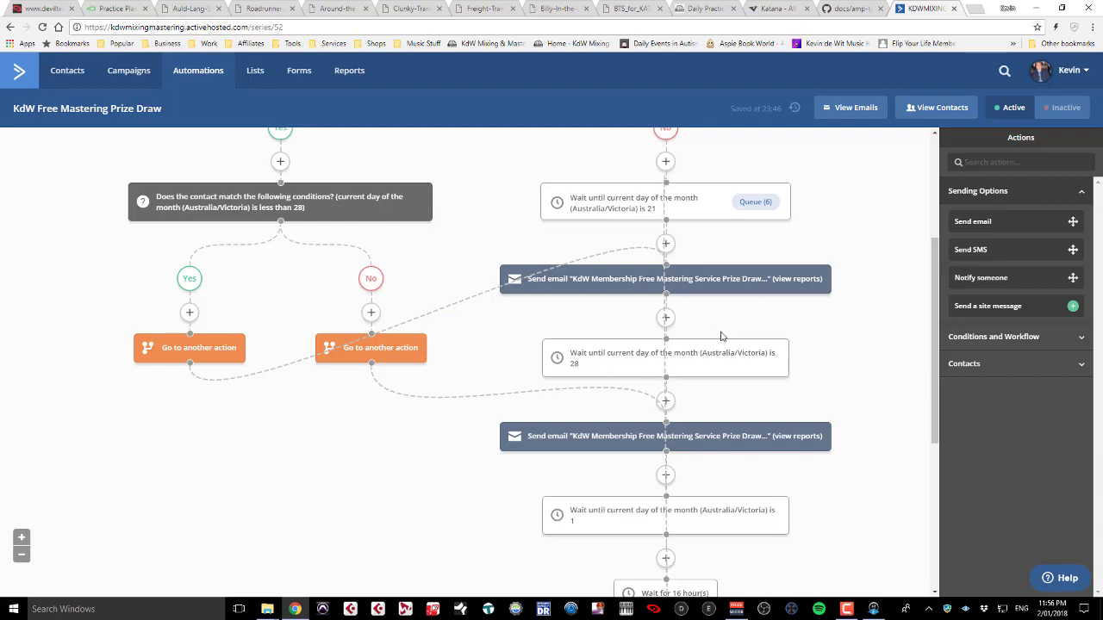
pyautogui.scroll(-1, 729, 360)
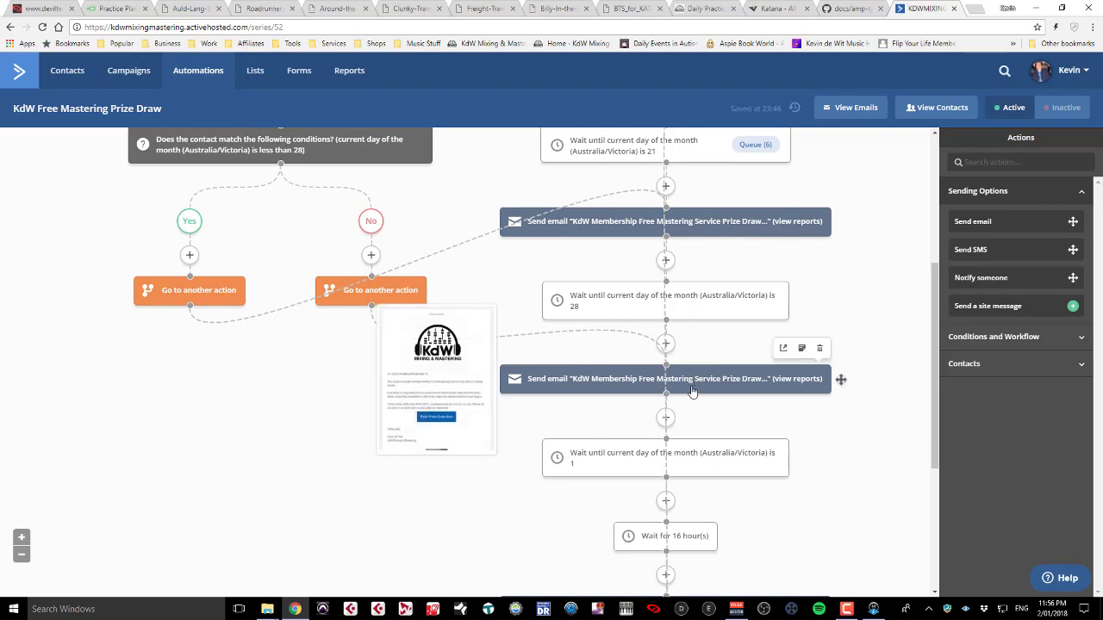
# Step: Examine the end of the No branch: the day-1 wait, 16-hour wait, last prize draw email and closing "Go to another action"
pyautogui.scroll(-1, 691, 392)
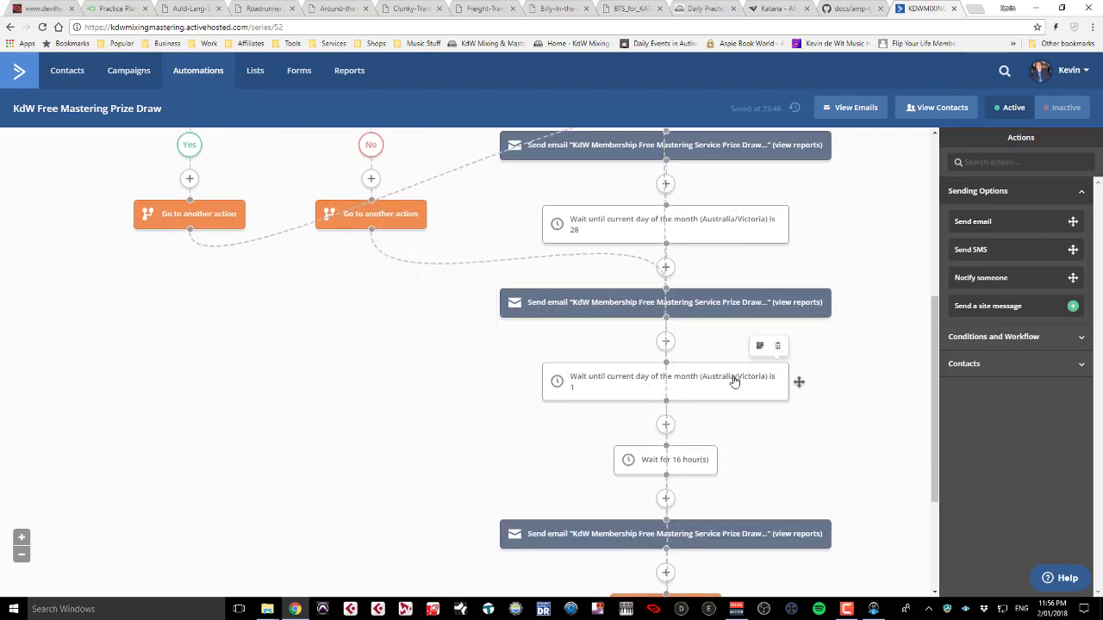
pyautogui.scroll(-2, 729, 387)
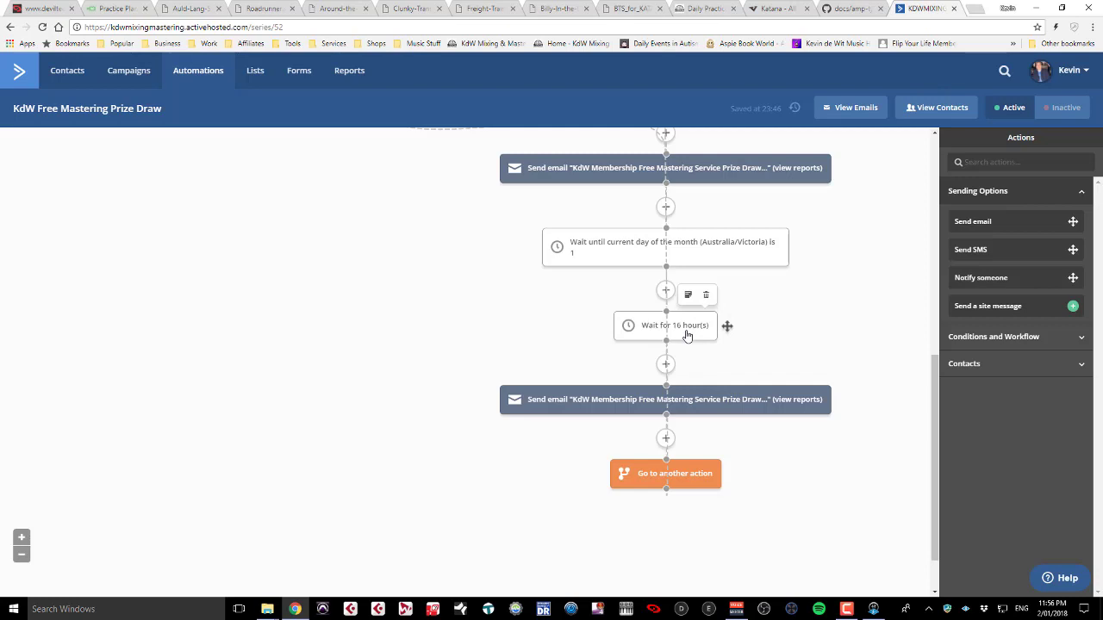
pyautogui.moveTo(701, 408)
pyautogui.scroll(3, 677, 495)
pyautogui.scroll(-1, 683, 501)
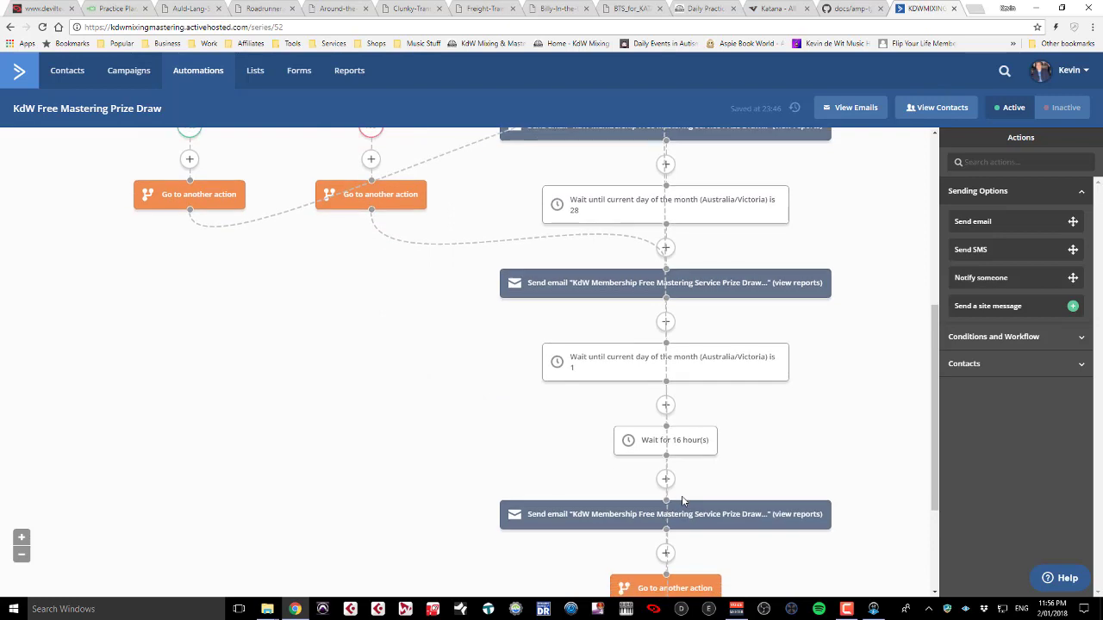
pyautogui.scroll(2, 683, 501)
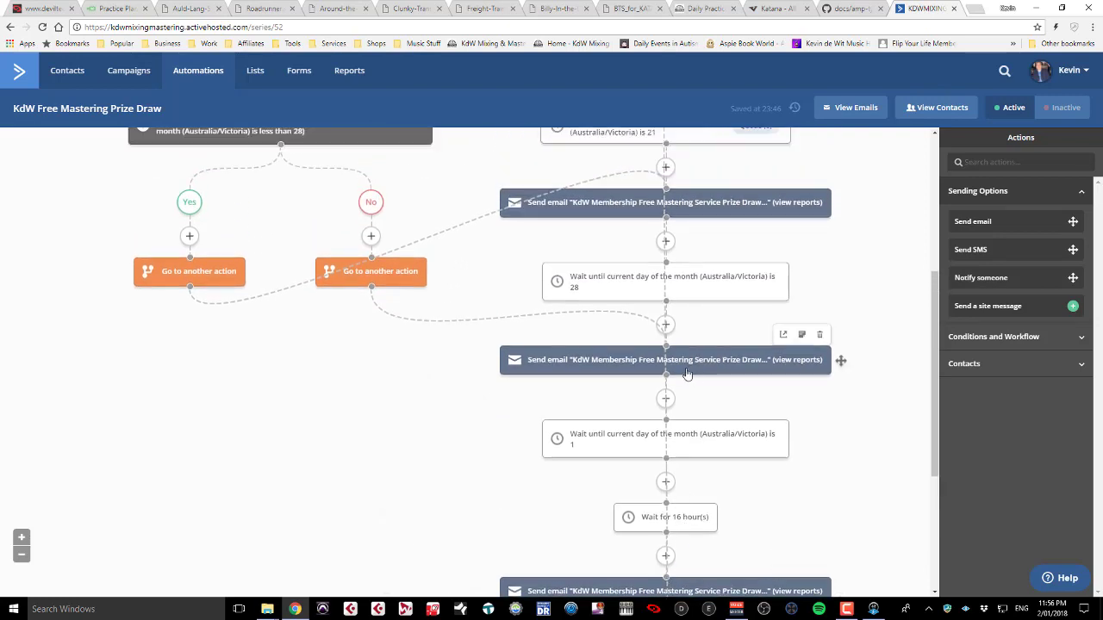
pyautogui.scroll(5, 670, 336)
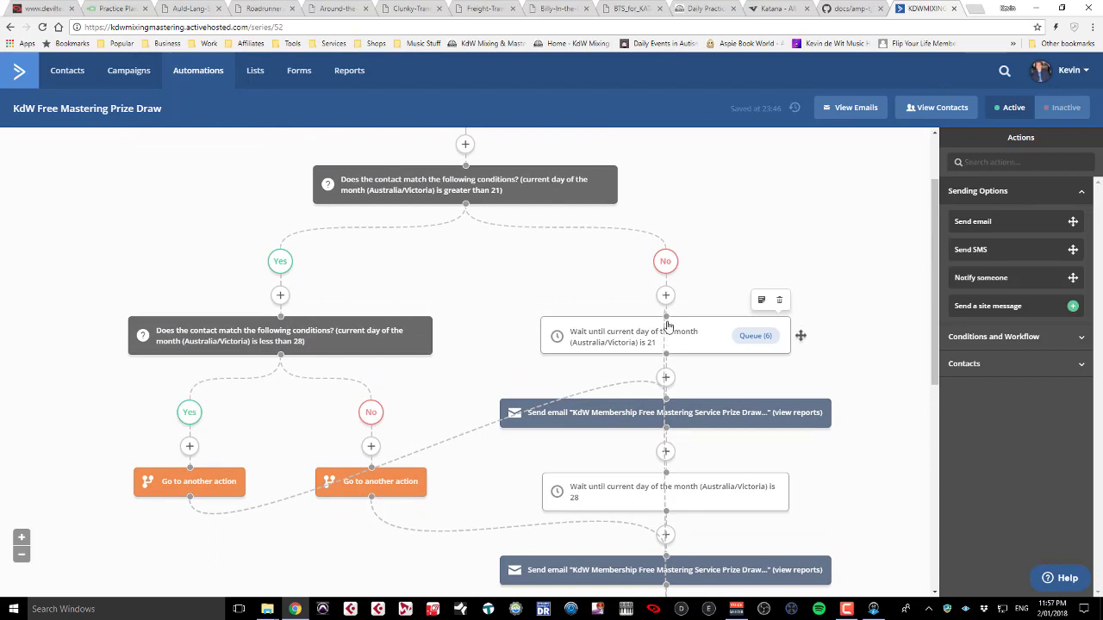
pyautogui.scroll(-7, 853, 490)
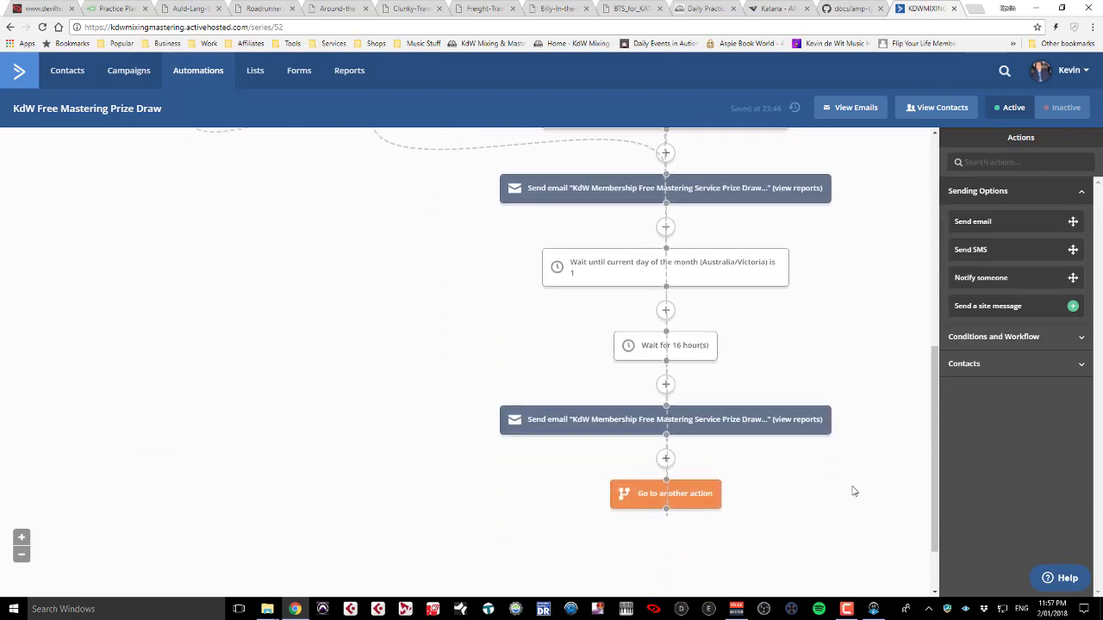
# Step: Leave the prize draw automation for the list of all automations and locate the KdW Audio Restoration Service automations
pyautogui.scroll(3, 760, 314)
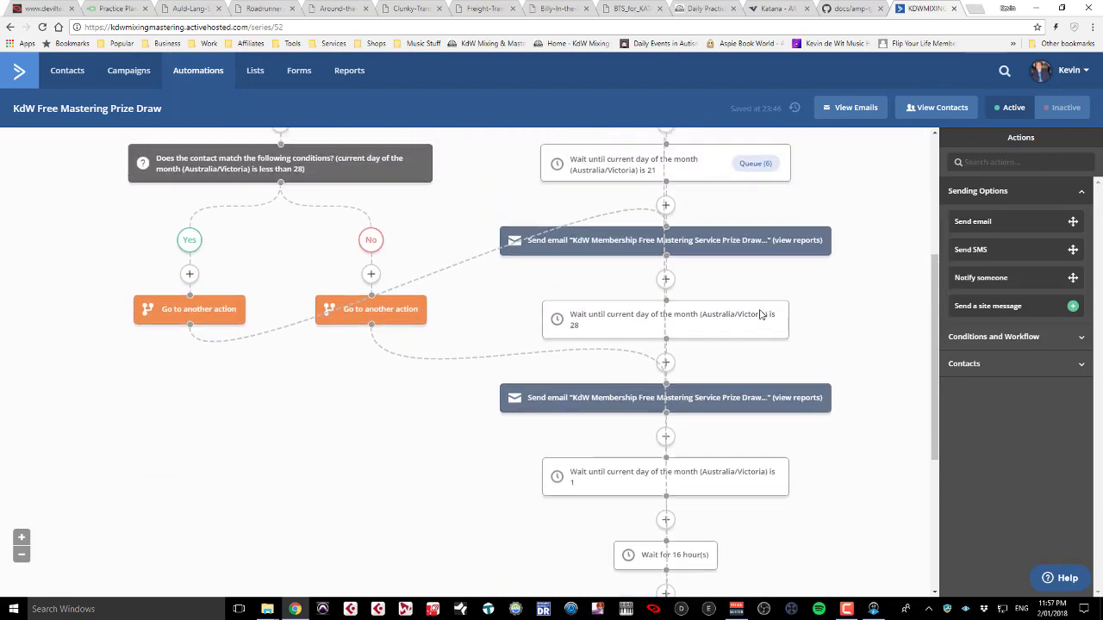
pyautogui.scroll(1, 760, 314)
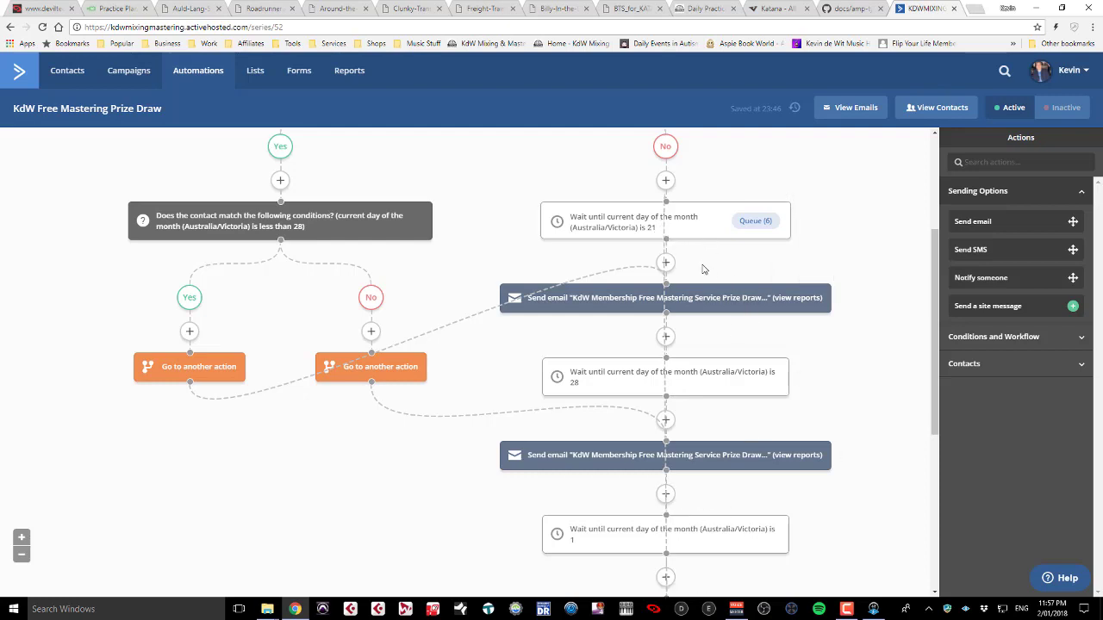
pyautogui.click(204, 76)
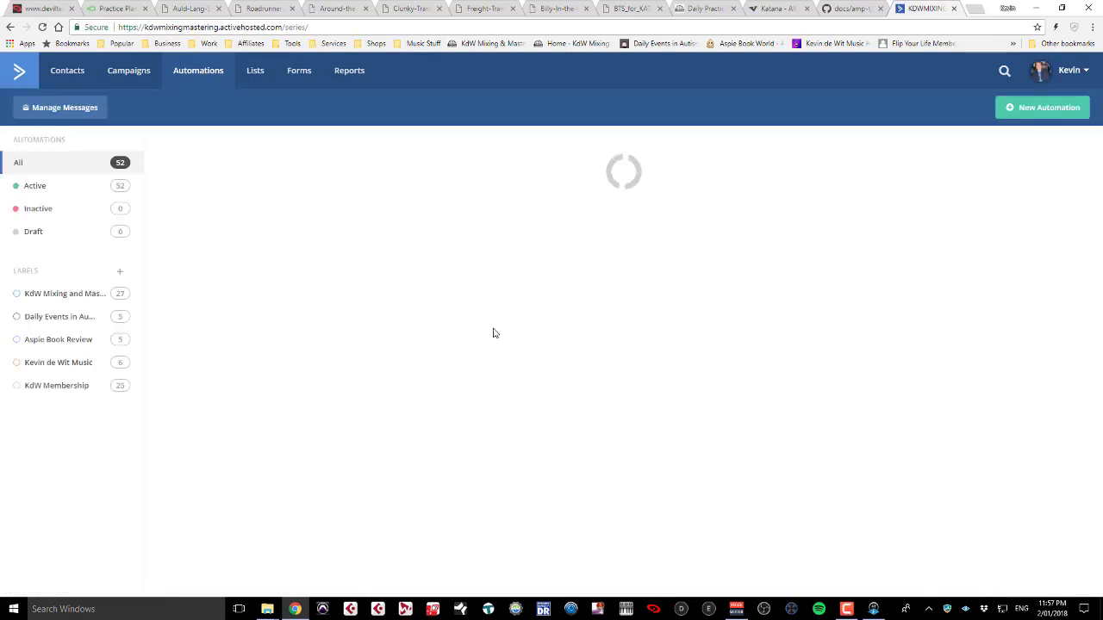
pyautogui.scroll(-2, 478, 355)
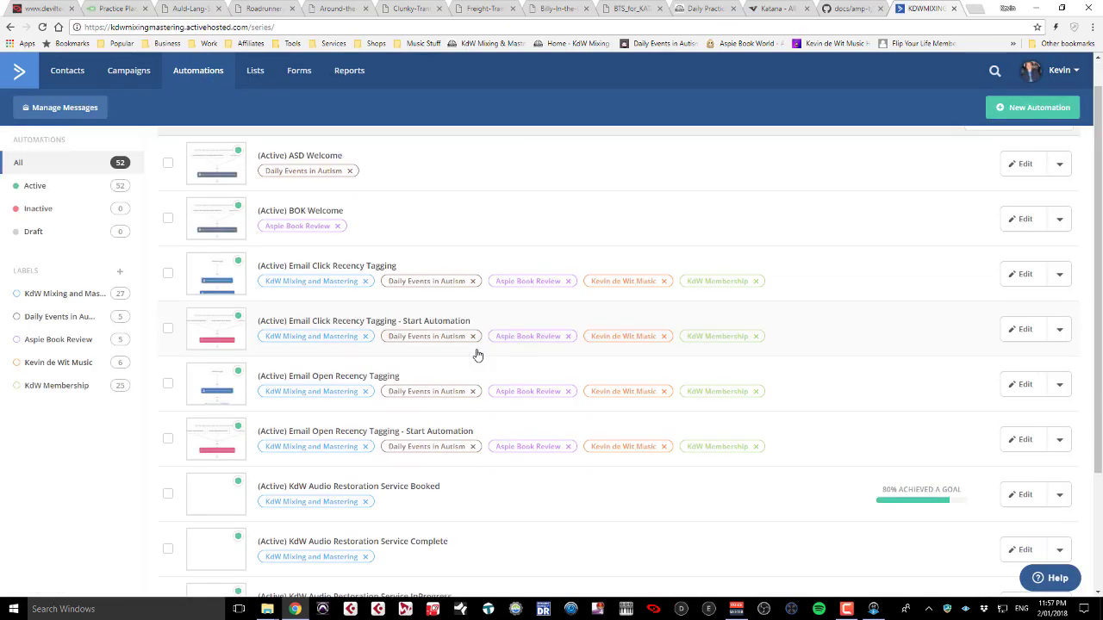
pyautogui.scroll(-1, 478, 355)
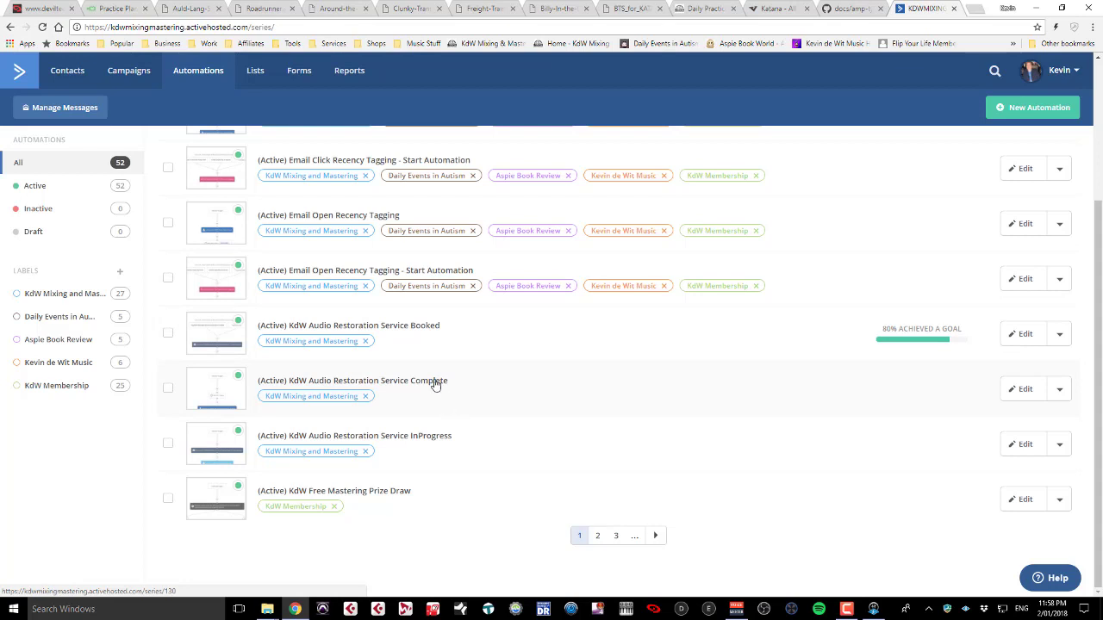
# Step: Open the KdW Audio Restoration Service Booked, Complete and InProgress automations in separate new browser tabs
pyautogui.rightClick(423, 330)
pyautogui.click(446, 335)
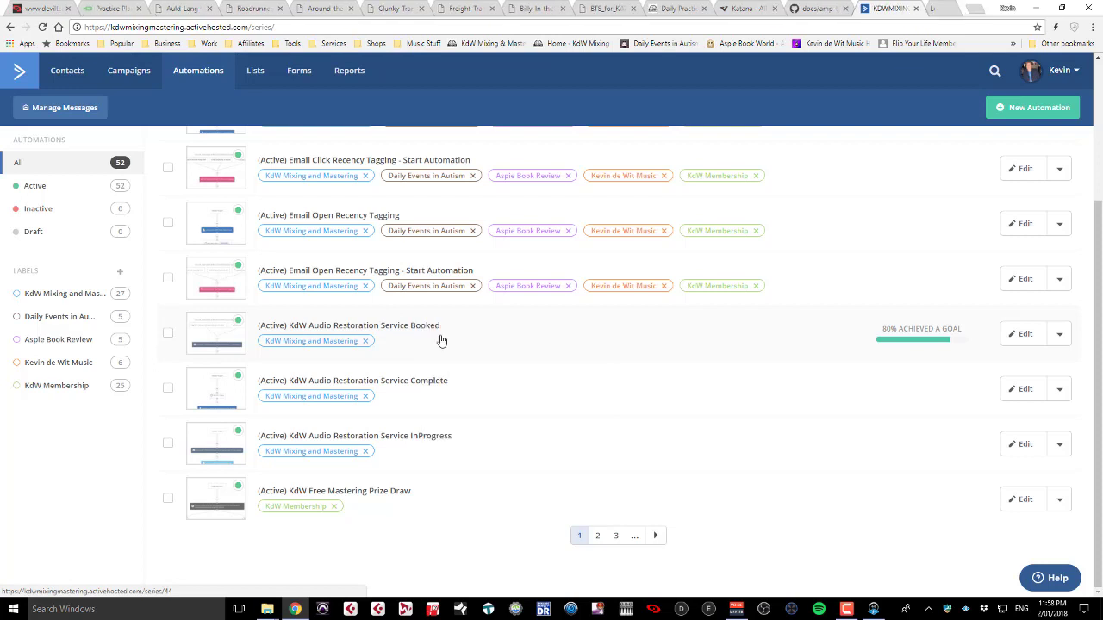
pyautogui.rightClick(426, 387)
pyautogui.click(453, 394)
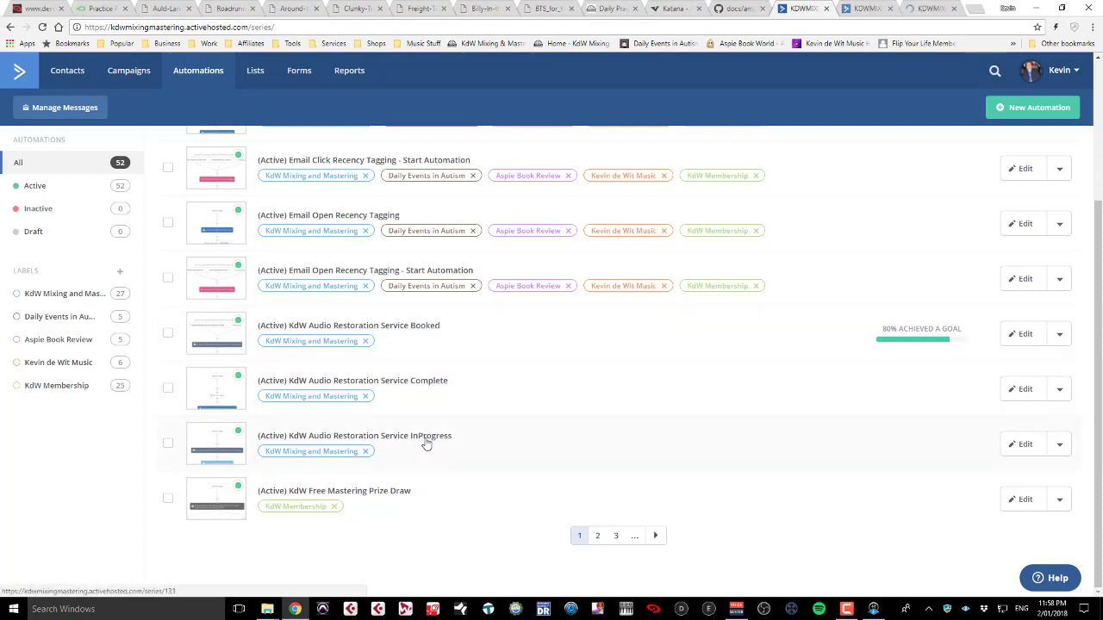
pyautogui.rightClick(426, 442)
pyautogui.click(458, 448)
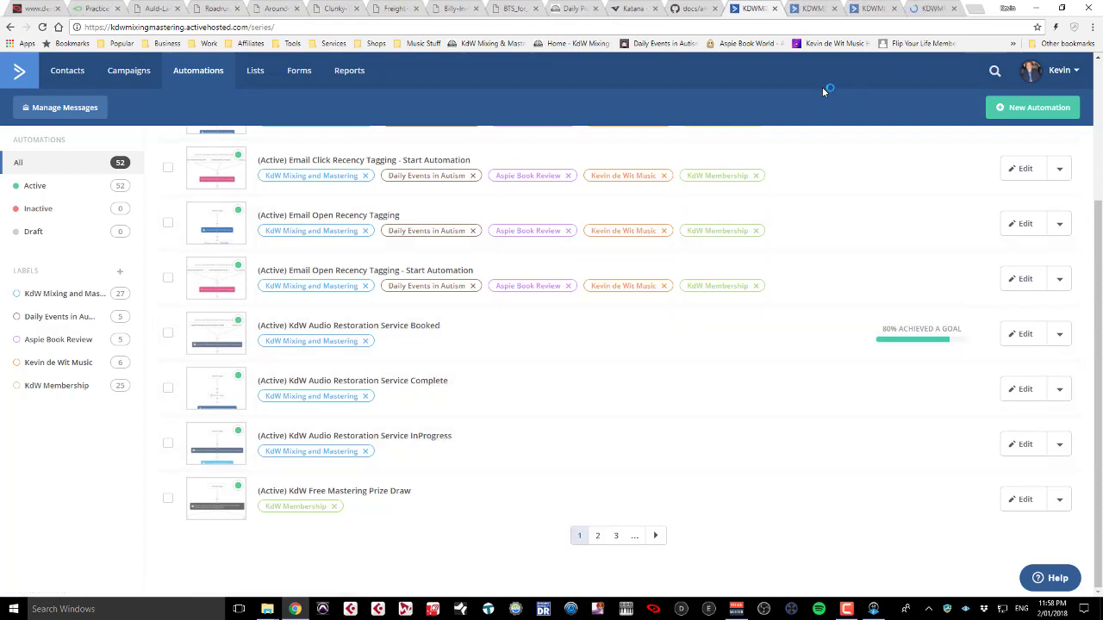
# Step: Switch to the KdW Audio Restoration Service Booked automation and examine its tag trigger and first booking email
pyautogui.click(805, 7)
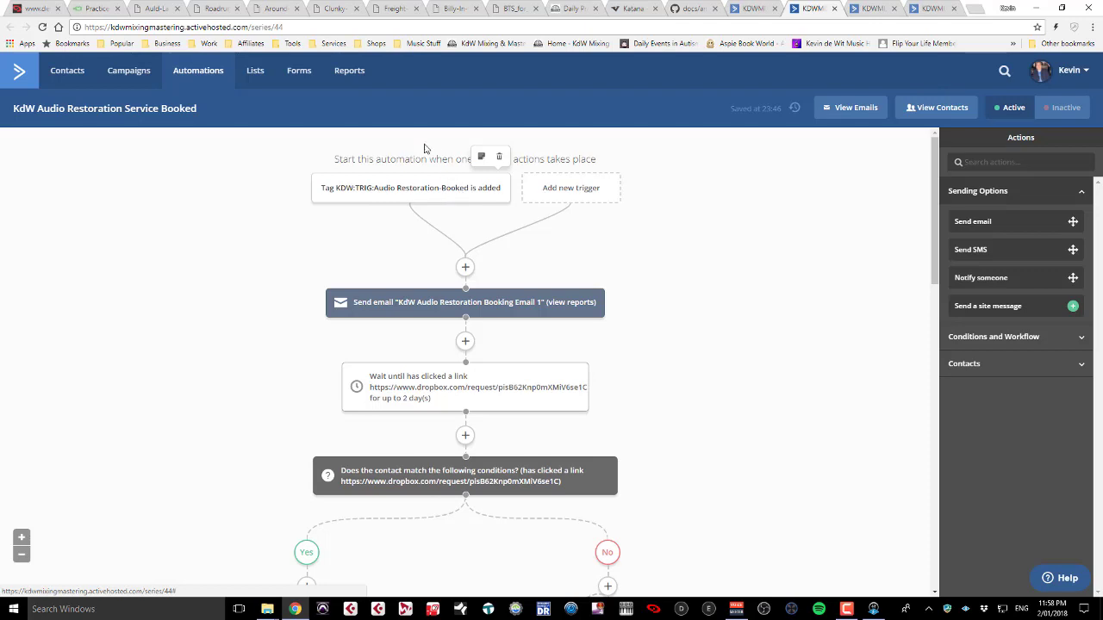
pyautogui.scroll(-2, 469, 244)
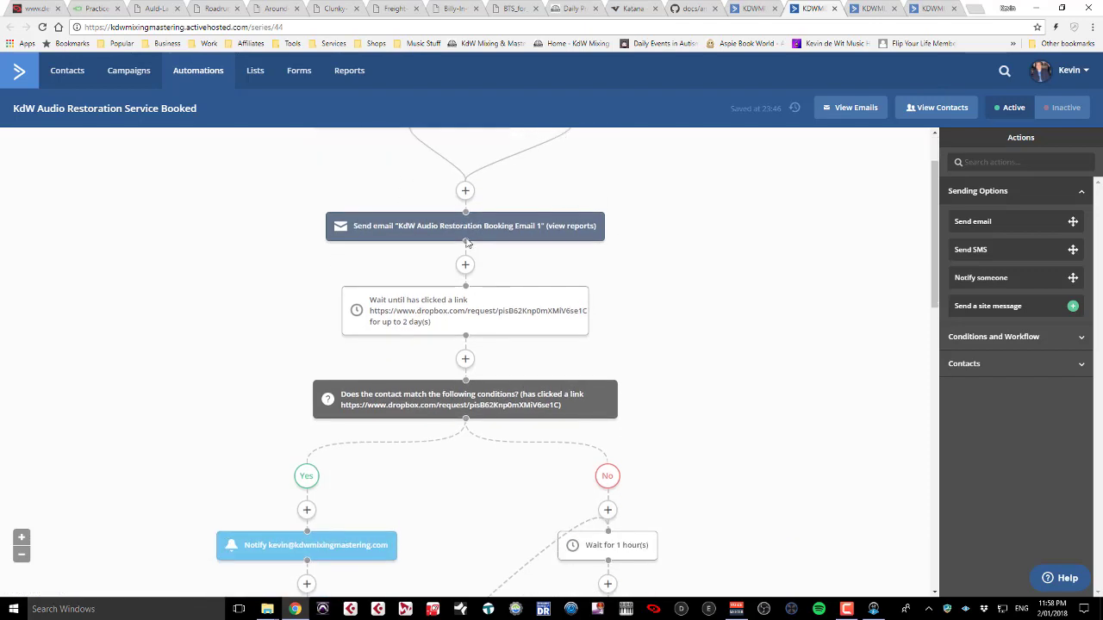
pyautogui.moveTo(493, 238)
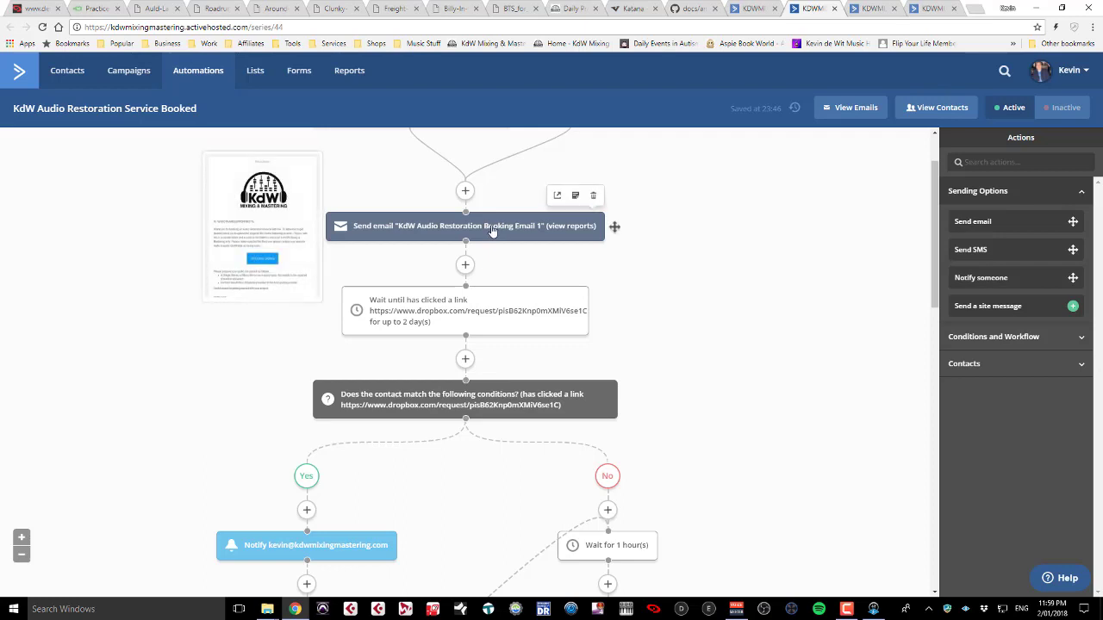
# Step: Examine the Dropbox link wait's condition, time limit and available wait types, closing its settings without saving
pyautogui.click(426, 310)
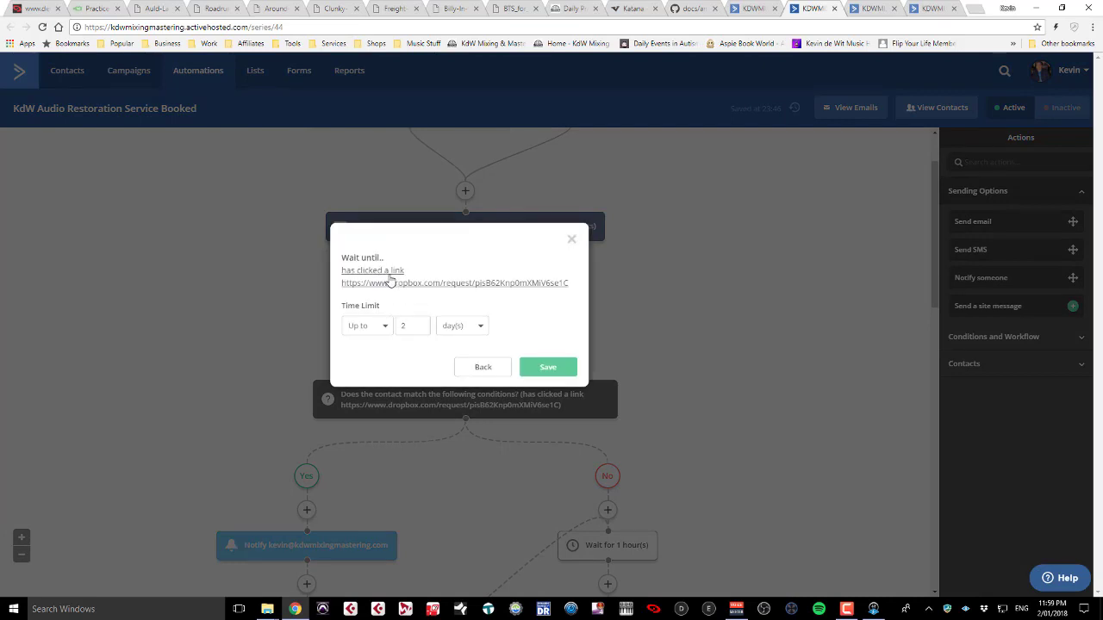
pyautogui.click(484, 367)
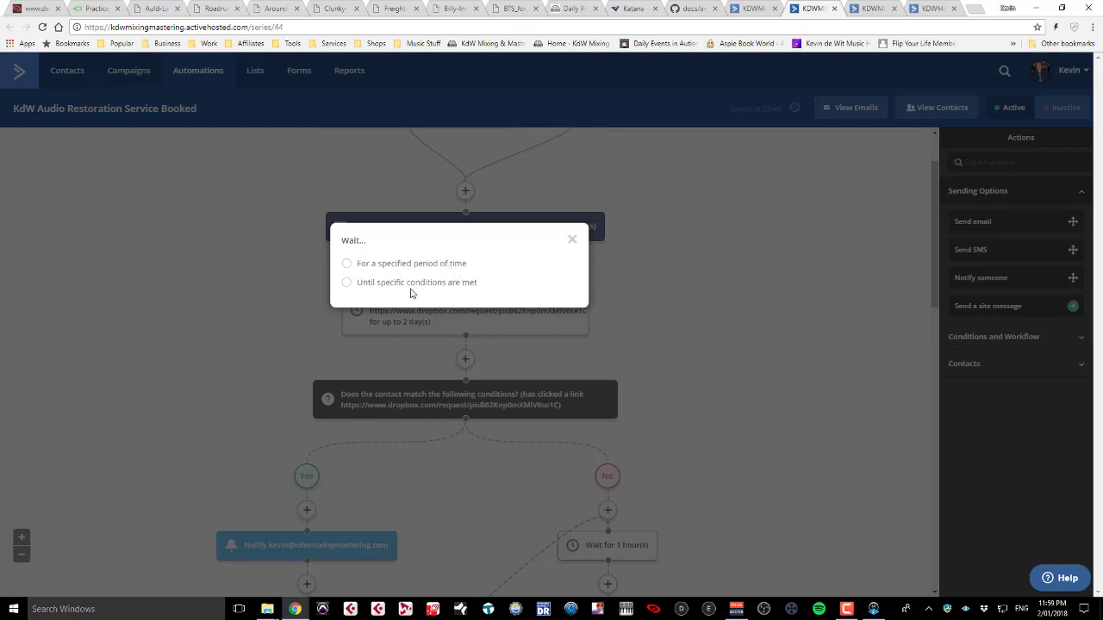
pyautogui.click(573, 241)
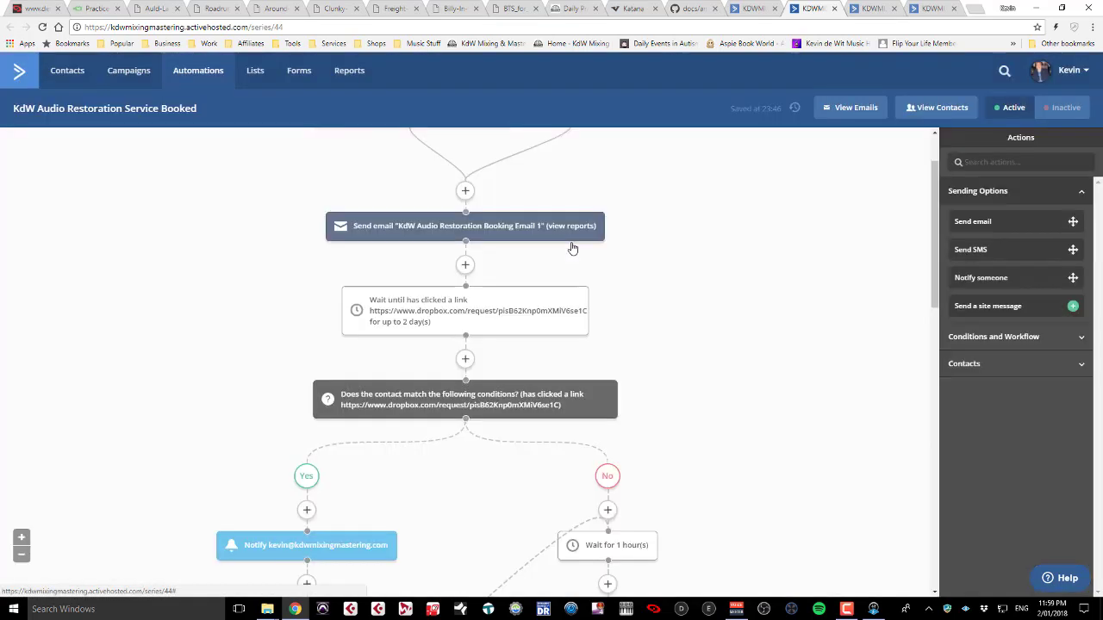
pyautogui.click(464, 321)
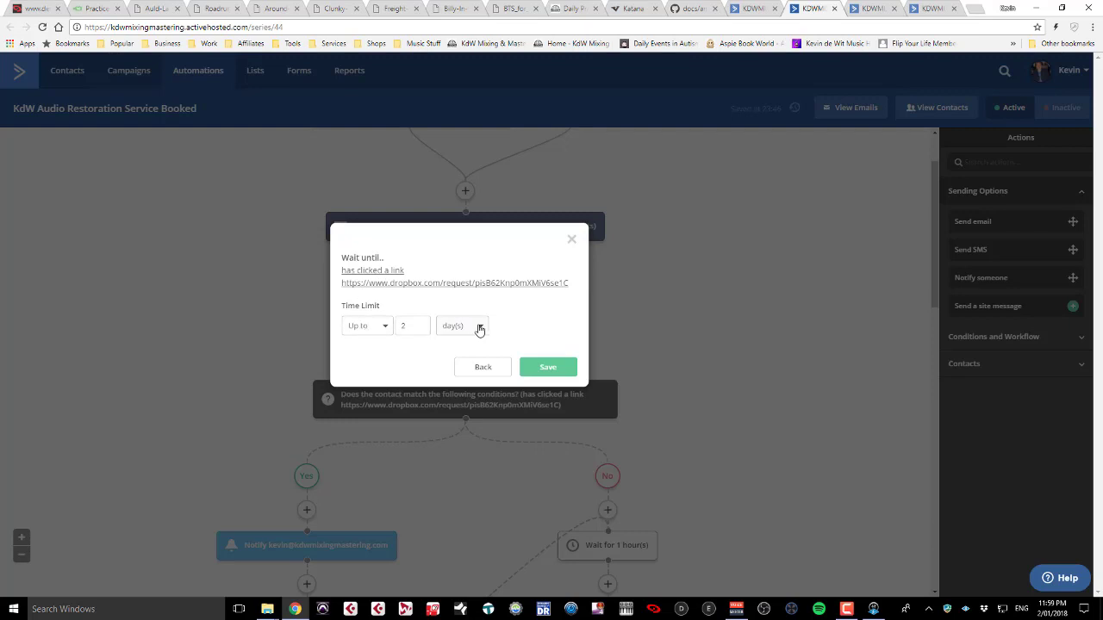
pyautogui.click(571, 239)
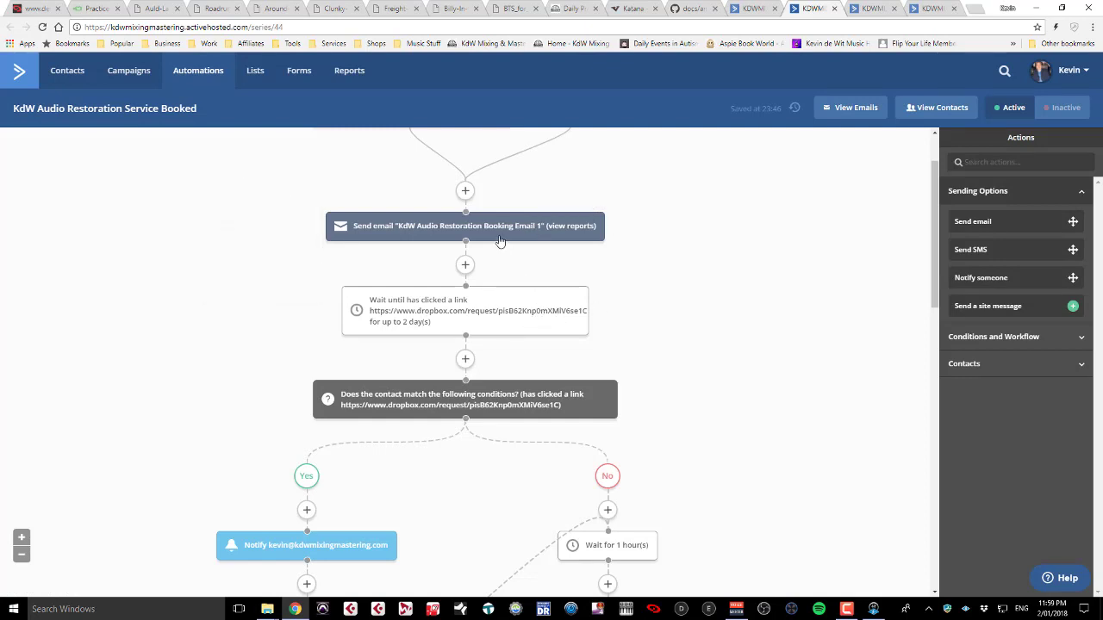
# Step: Examine the first booking email and the Dropbox link condition that splits contacts into Yes and No branches
pyautogui.moveTo(449, 232)
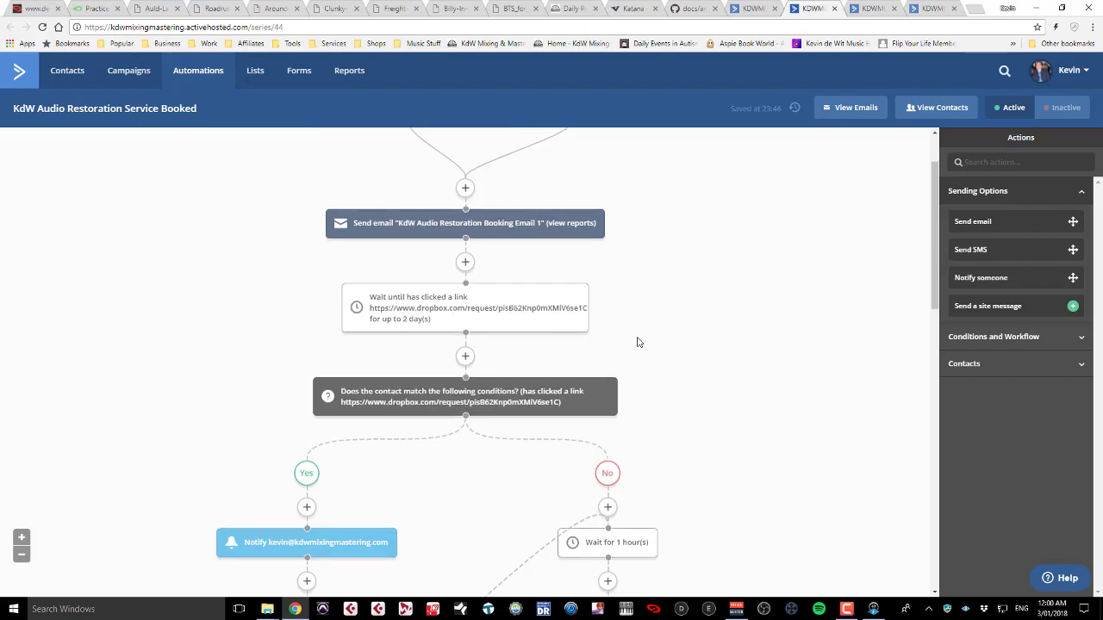
pyautogui.scroll(-1, 636, 340)
pyautogui.scroll(-1, 638, 342)
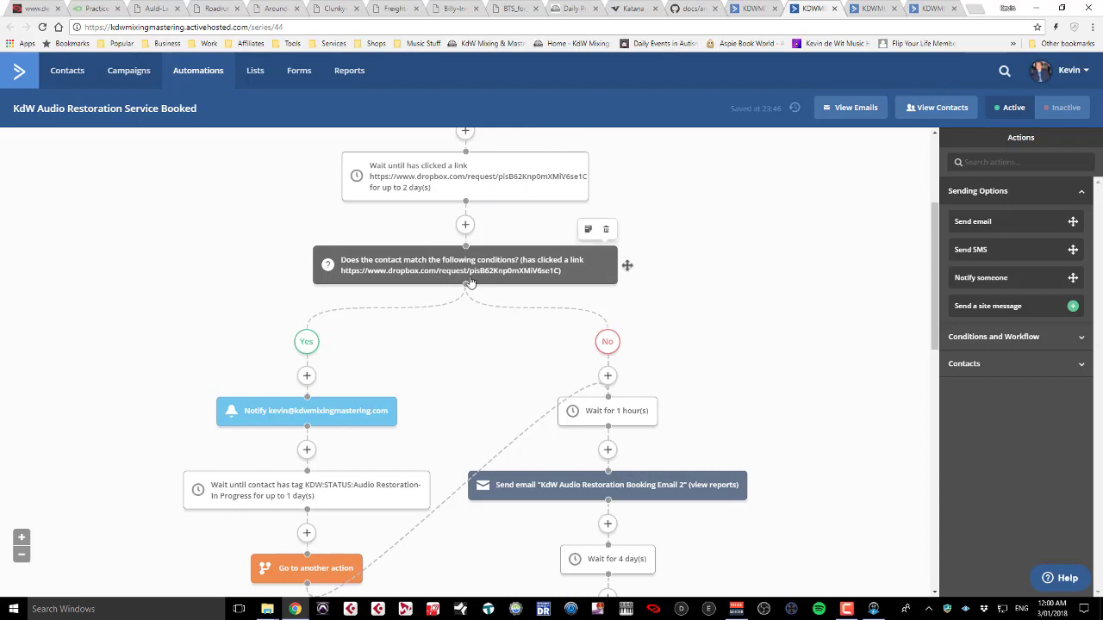
pyautogui.scroll(-1, 470, 282)
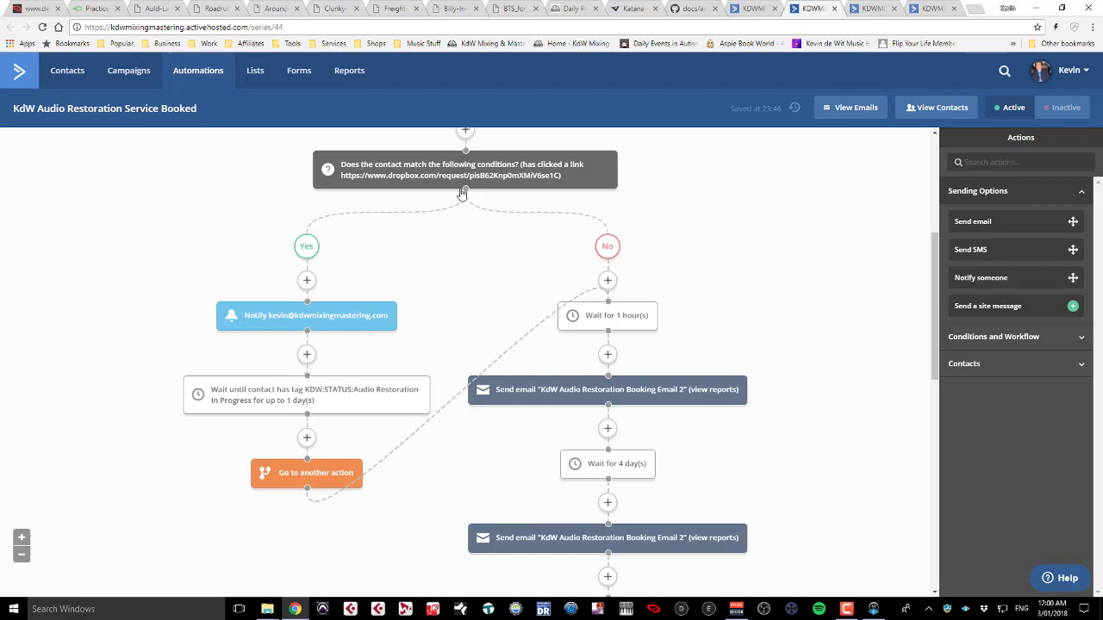
# Step: Review the notification message in the Yes branch and close it without making changes
pyautogui.moveTo(279, 326)
pyautogui.click(329, 319)
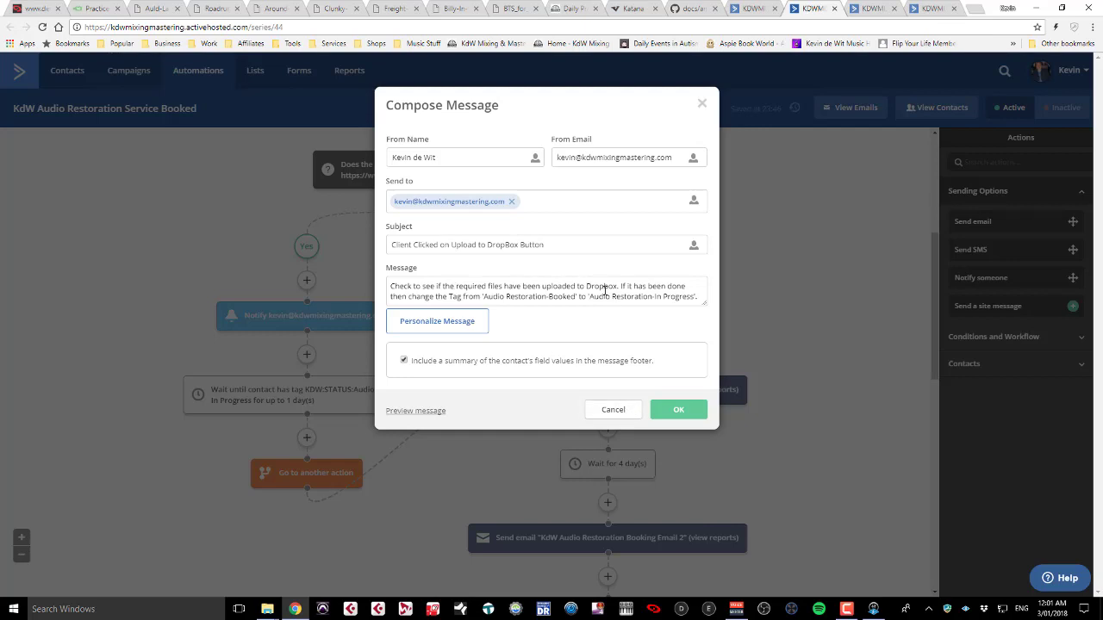
pyautogui.click(613, 411)
pyautogui.moveTo(356, 310)
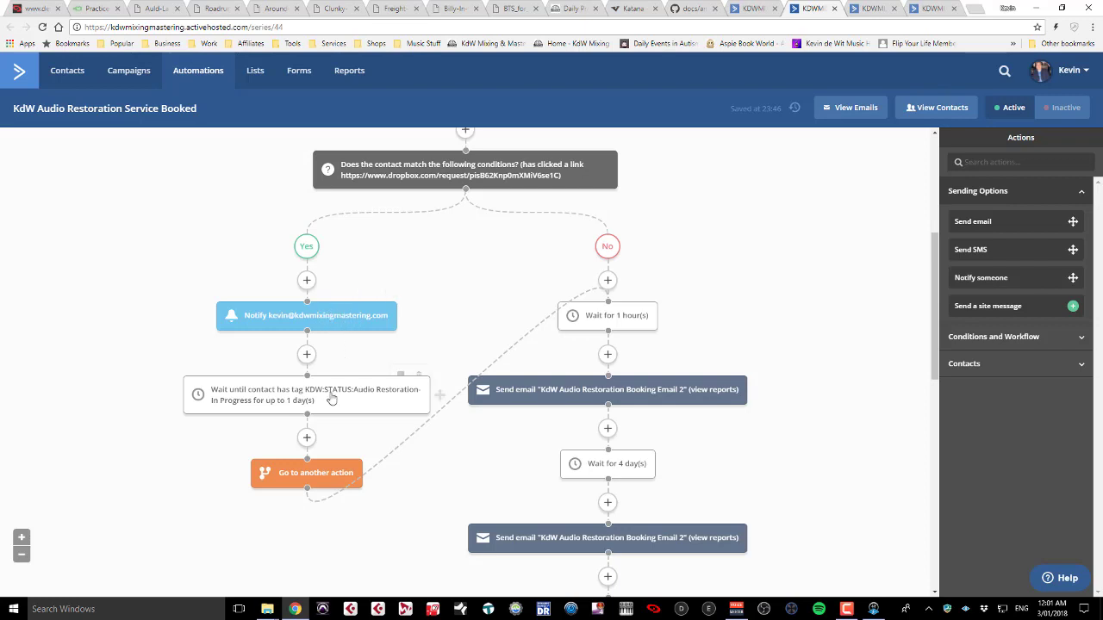
# Step: Examine the Yes branch's wait for the Audio Restoration-In Progress tag and where its "Go to another action" leads
pyautogui.moveTo(280, 393)
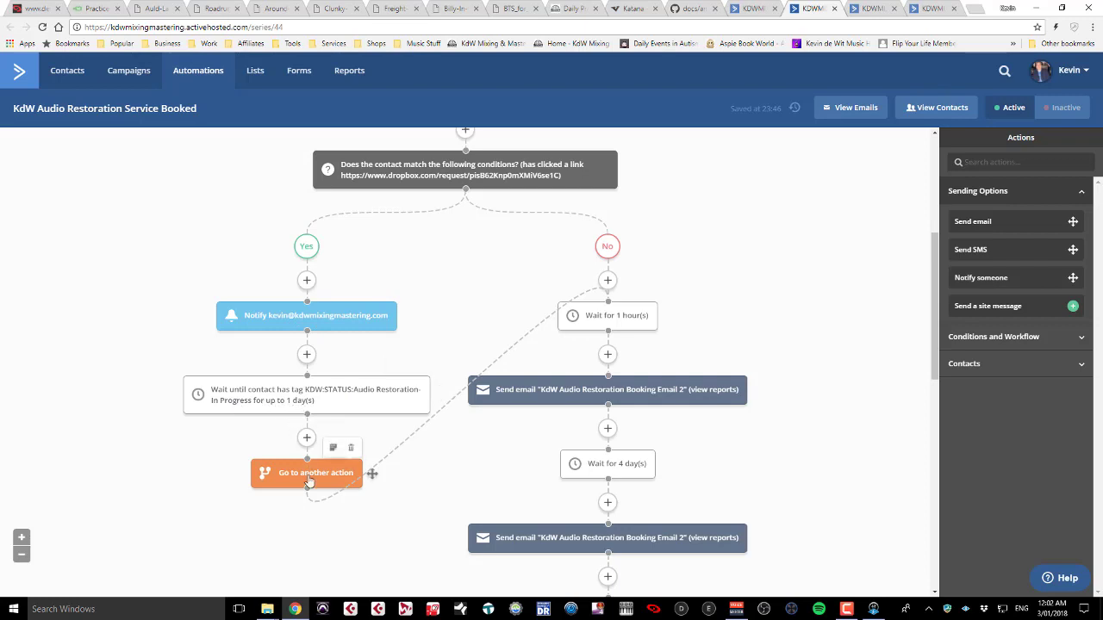
pyautogui.moveTo(586, 315)
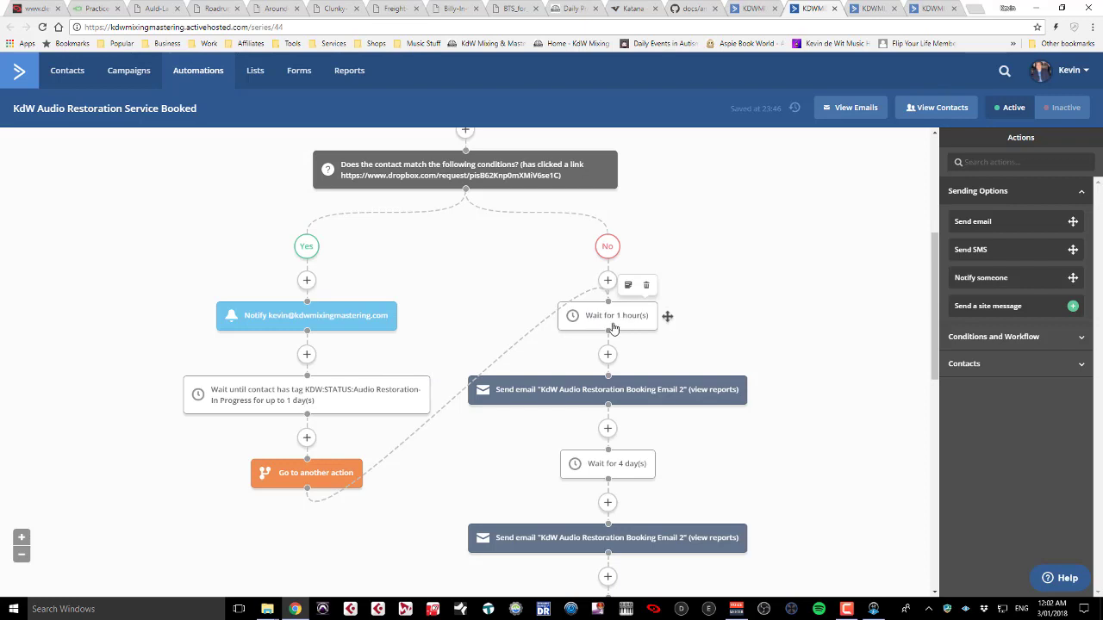
pyautogui.scroll(-1, 614, 327)
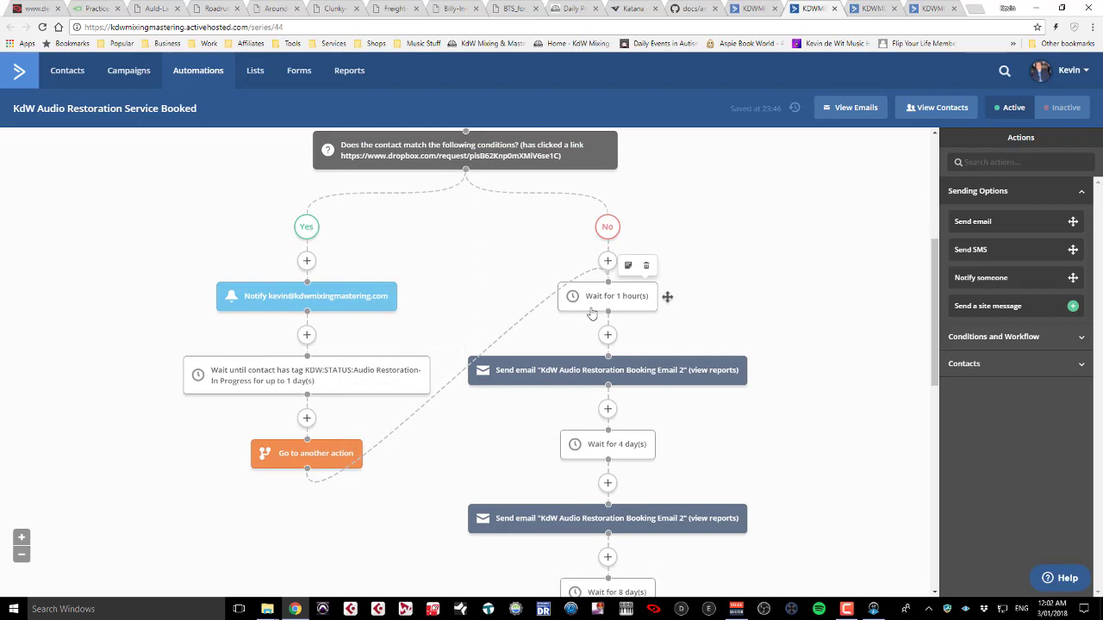
pyautogui.moveTo(340, 377)
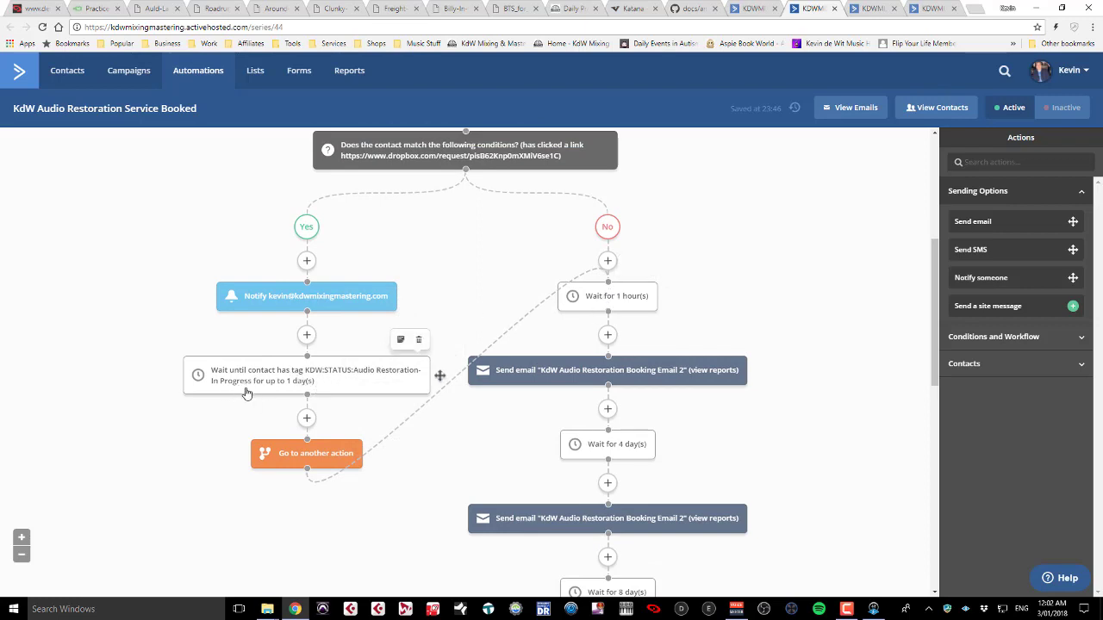
# Step: Review the settings of the Audio Restoration In Progress goal near the automation's end and close them without saving
pyautogui.scroll(-3, 345, 468)
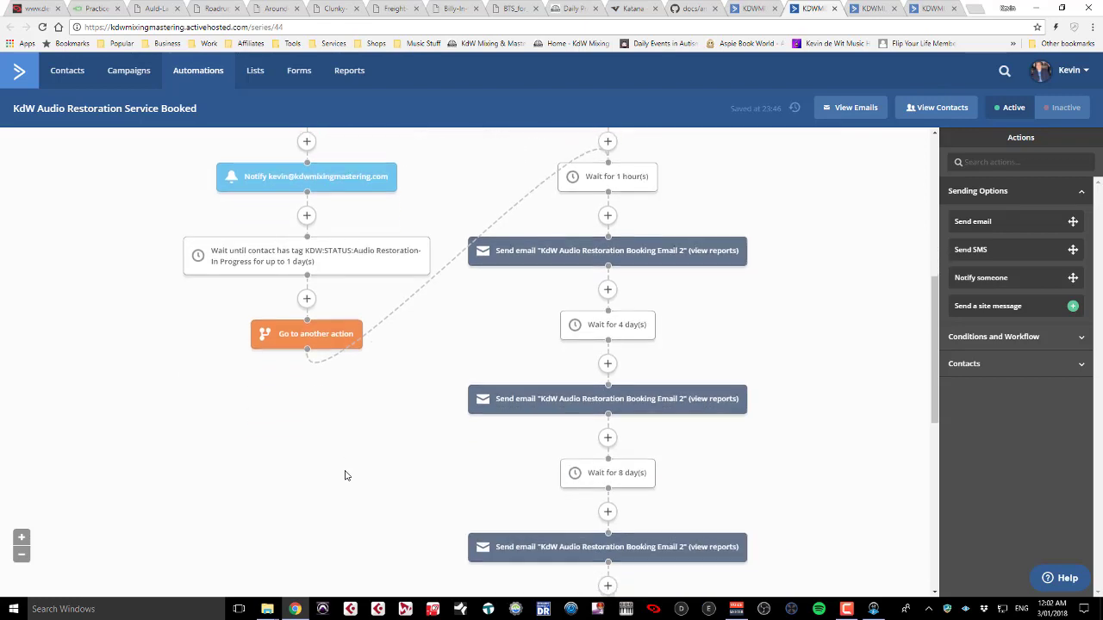
pyautogui.scroll(-3, 344, 476)
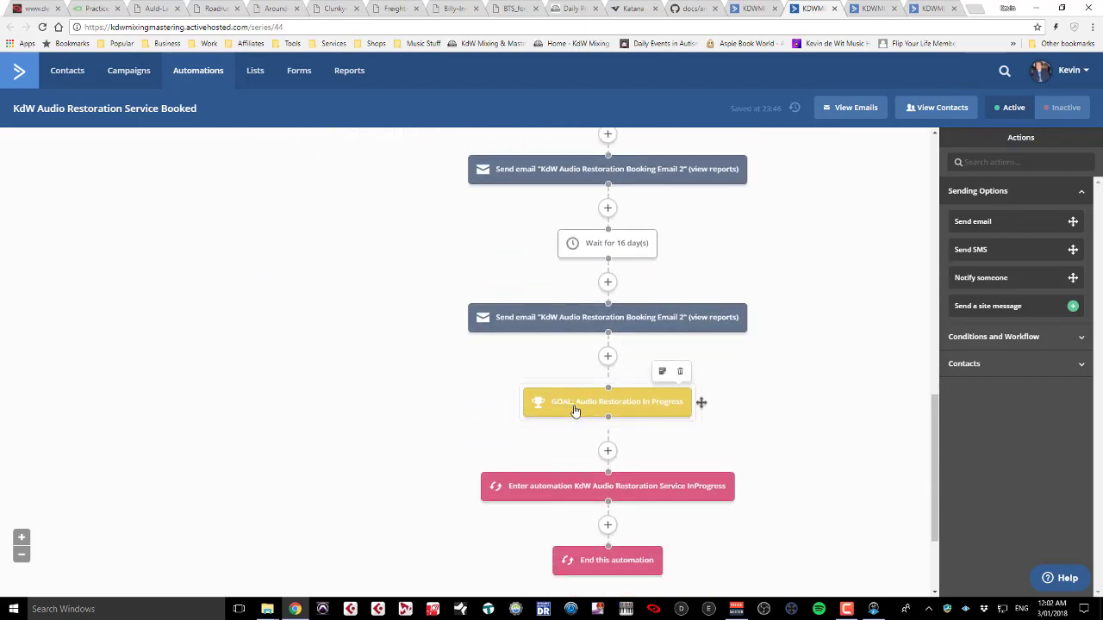
pyautogui.click(576, 412)
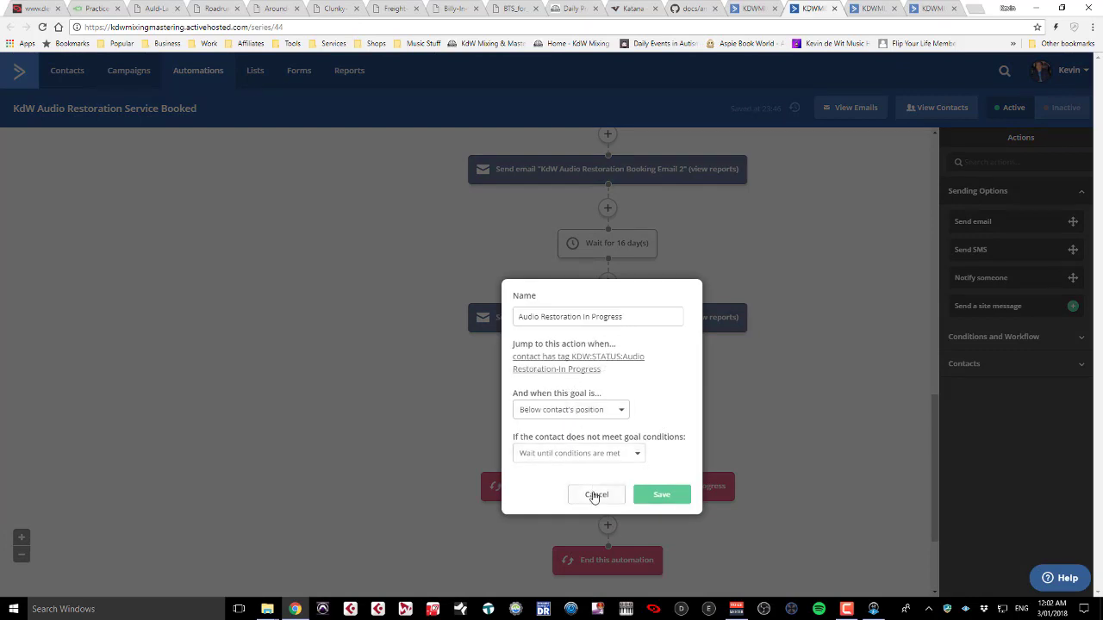
pyautogui.click(596, 494)
# Step: Compare the Yes branch's tag wait with the goal, then examine the closing steps that enter the InProgress automation and end this one
pyautogui.scroll(5, 458, 180)
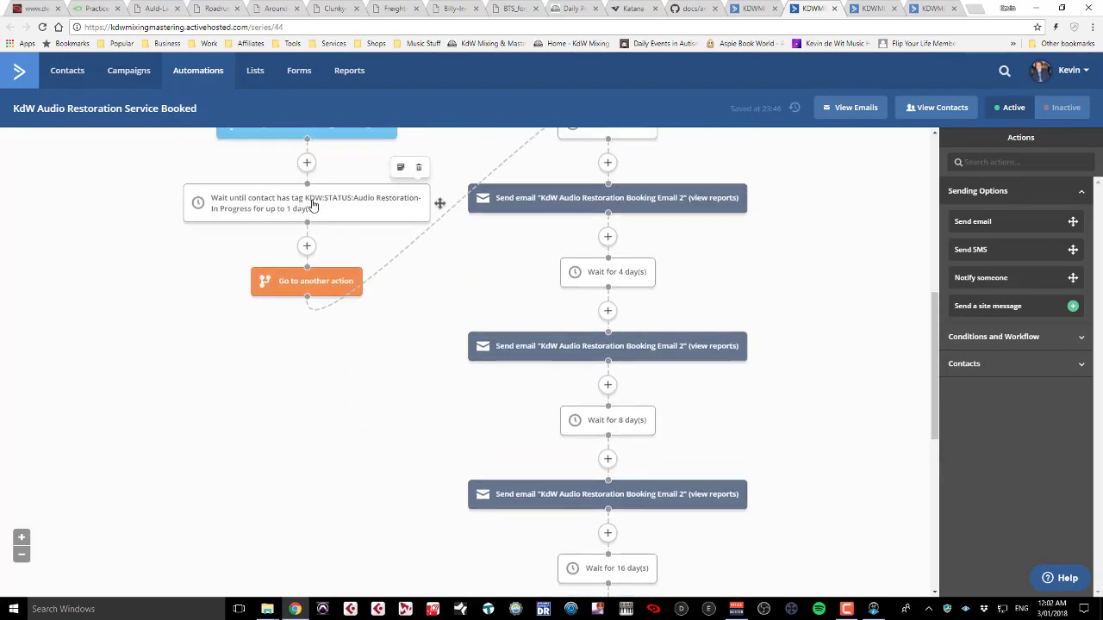
pyautogui.scroll(-1, 473, 362)
pyautogui.scroll(-3, 473, 362)
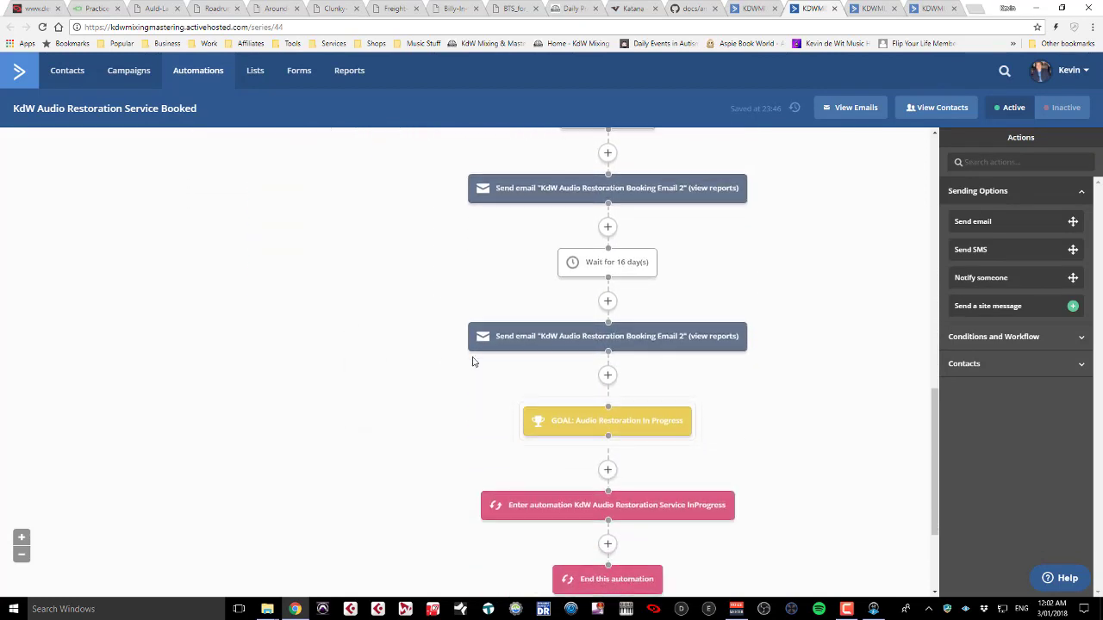
pyautogui.moveTo(579, 419)
pyautogui.scroll(-1, 586, 423)
pyautogui.moveTo(620, 450)
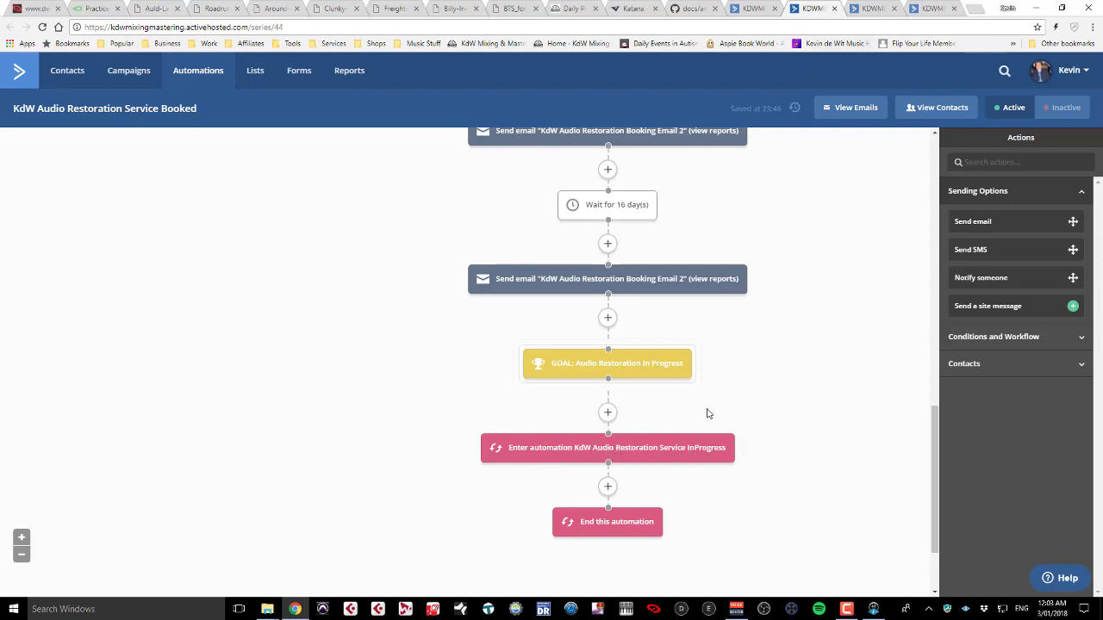
pyautogui.moveTo(605, 526)
# Step: Examine the No branch's repeated Booking Email 2 reminders and the waits between them, from the 1-hour wait down to the goal
pyautogui.scroll(10, 438, 313)
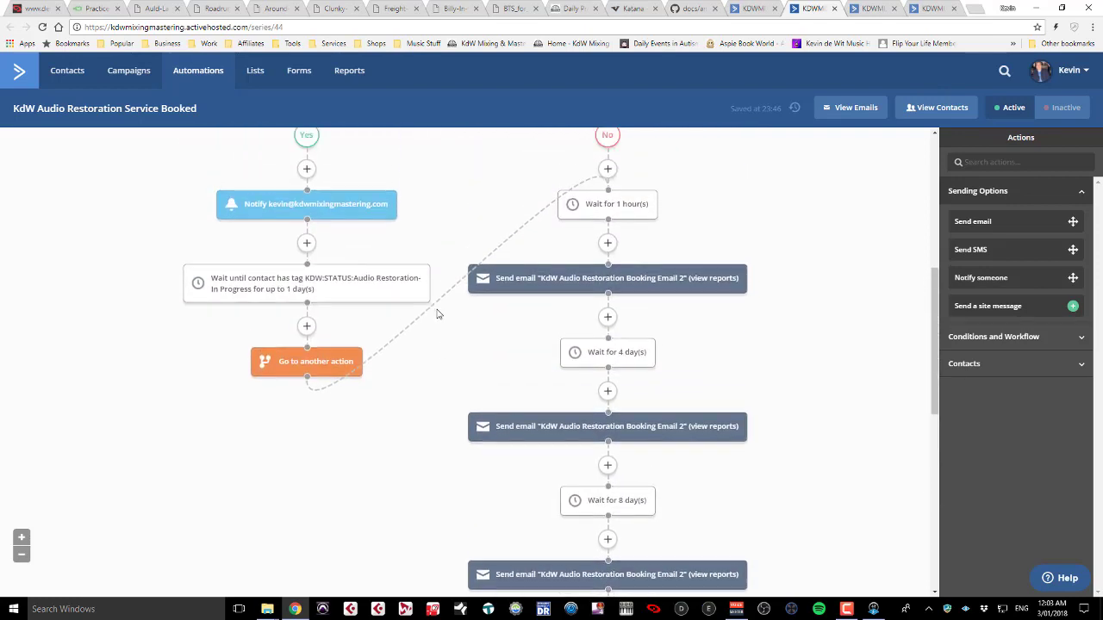
pyautogui.scroll(2, 437, 314)
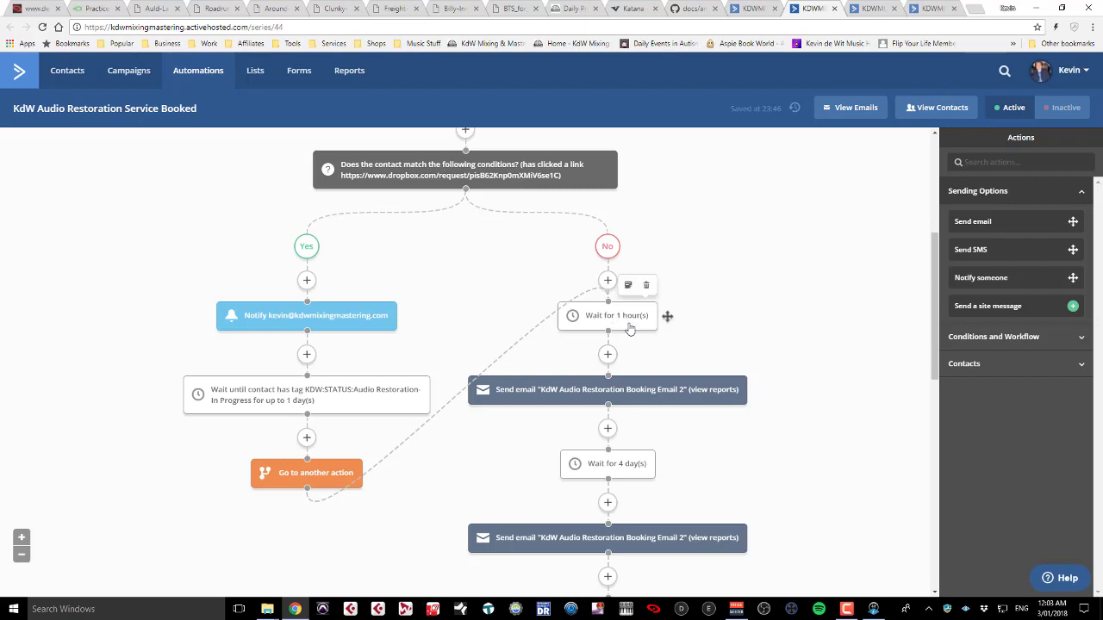
pyautogui.moveTo(621, 396)
pyautogui.scroll(-1, 669, 424)
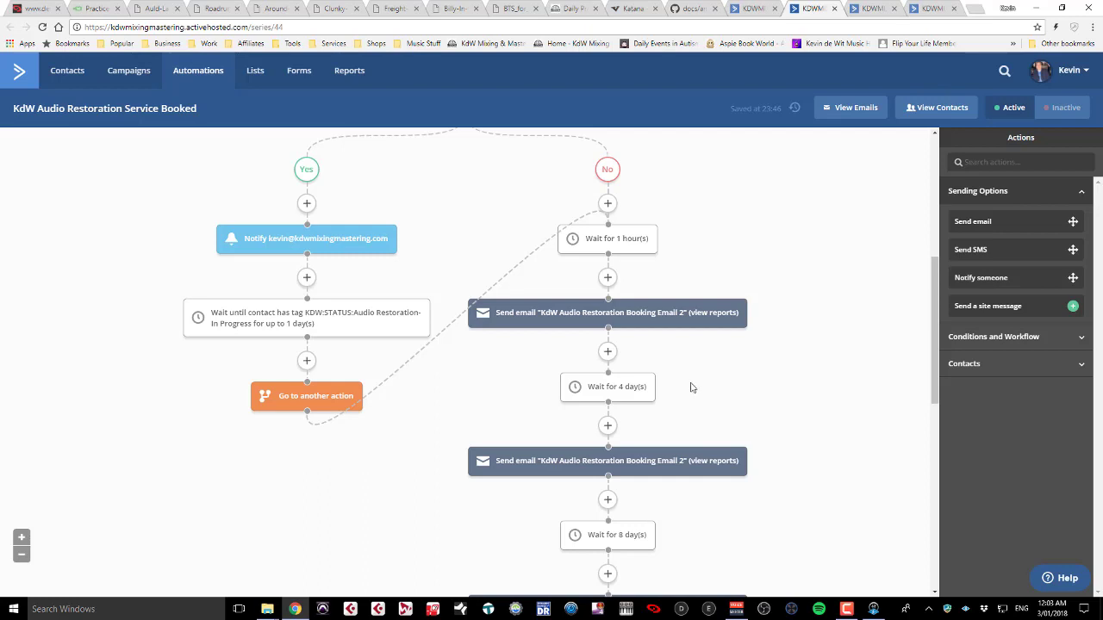
pyautogui.scroll(-2, 690, 389)
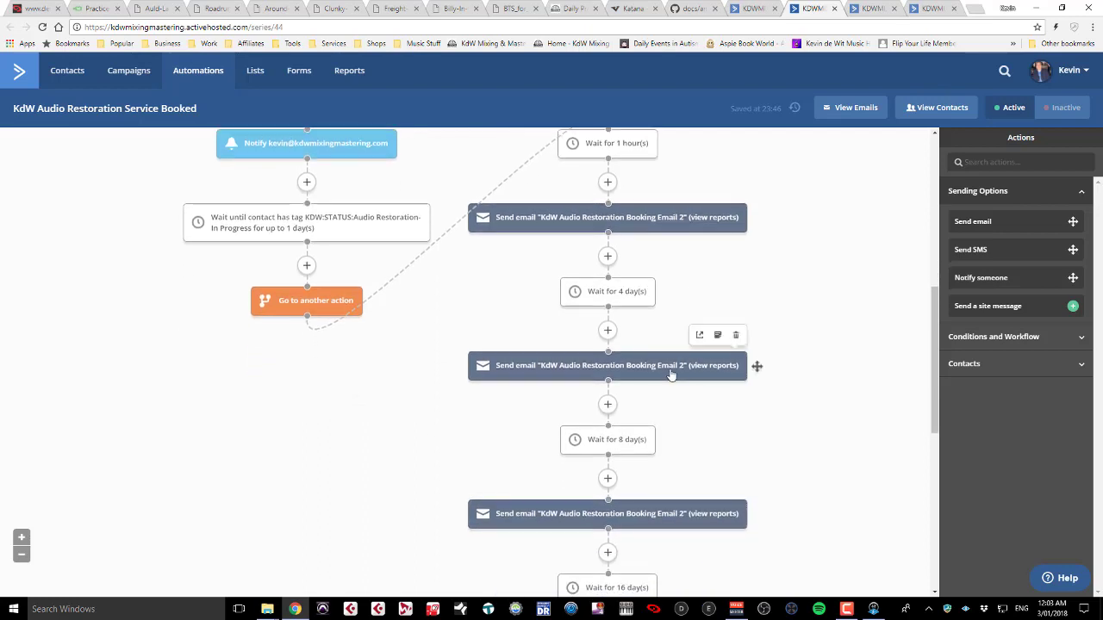
pyautogui.moveTo(668, 372)
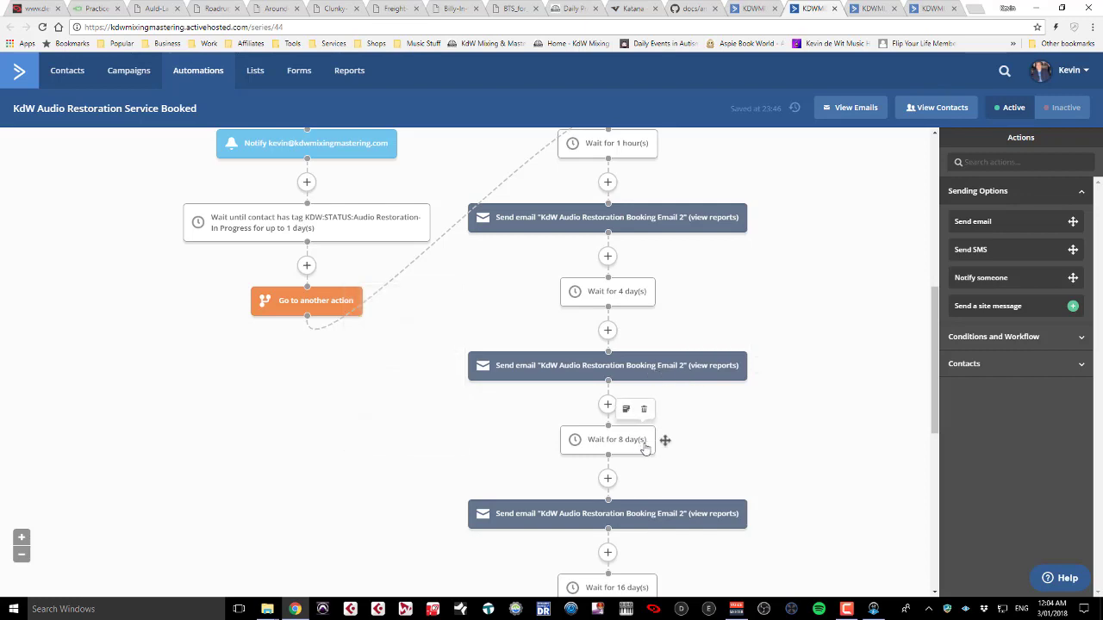
pyautogui.scroll(-1, 707, 441)
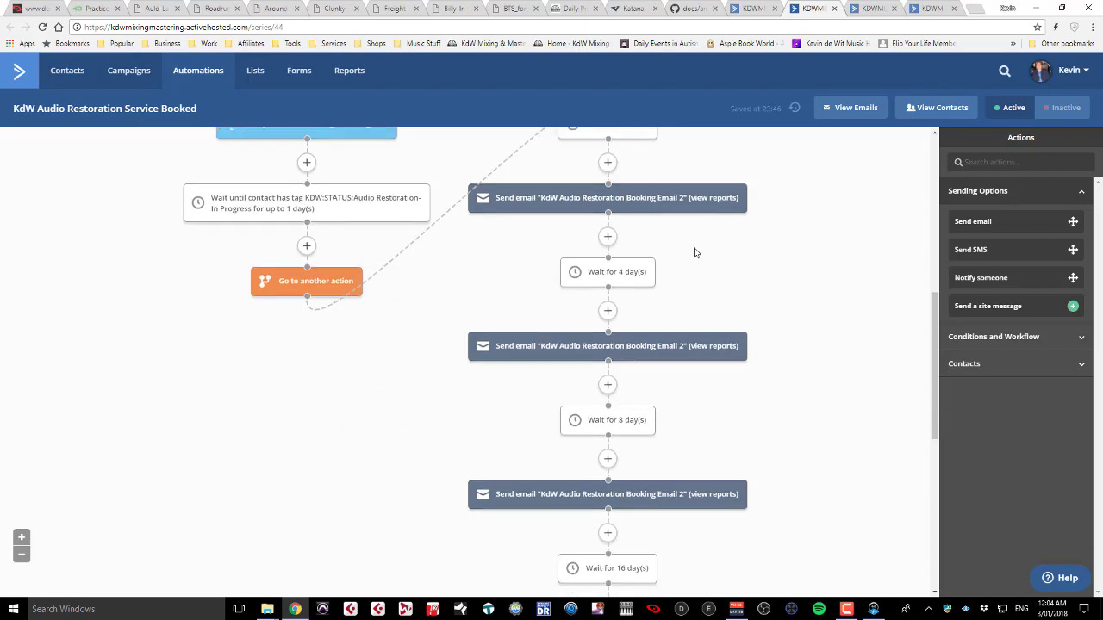
pyautogui.moveTo(646, 198)
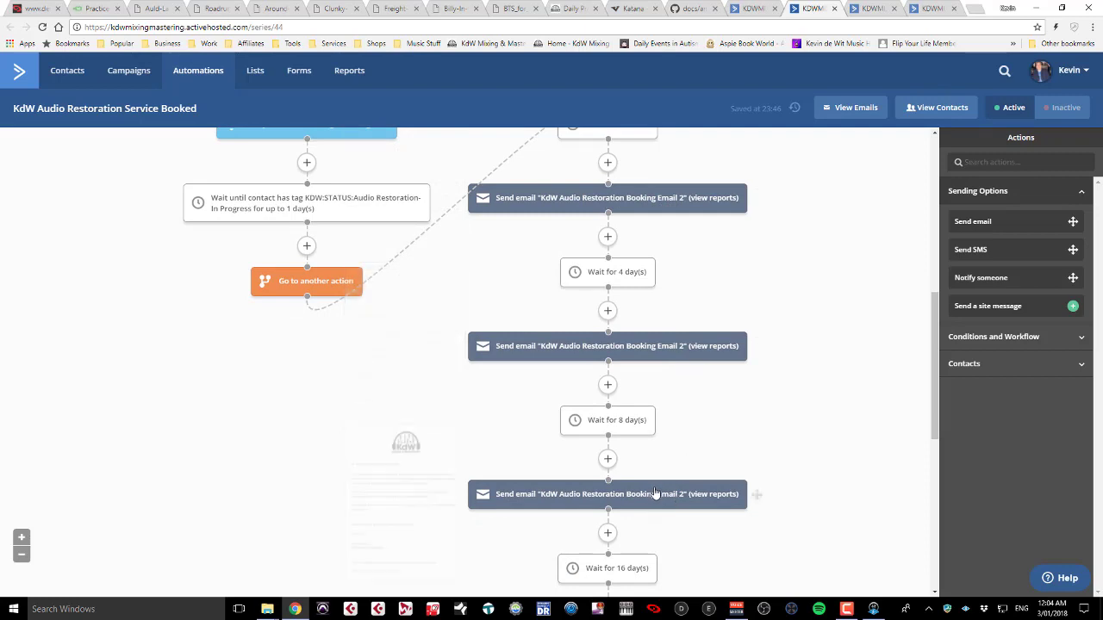
pyautogui.moveTo(658, 515)
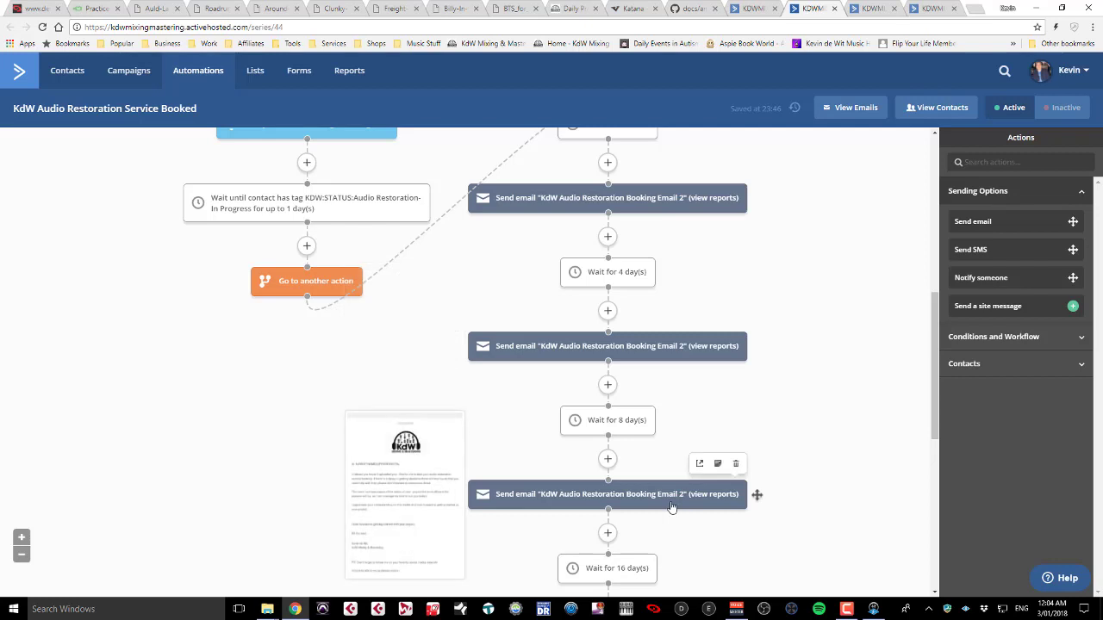
pyautogui.scroll(-2, 716, 481)
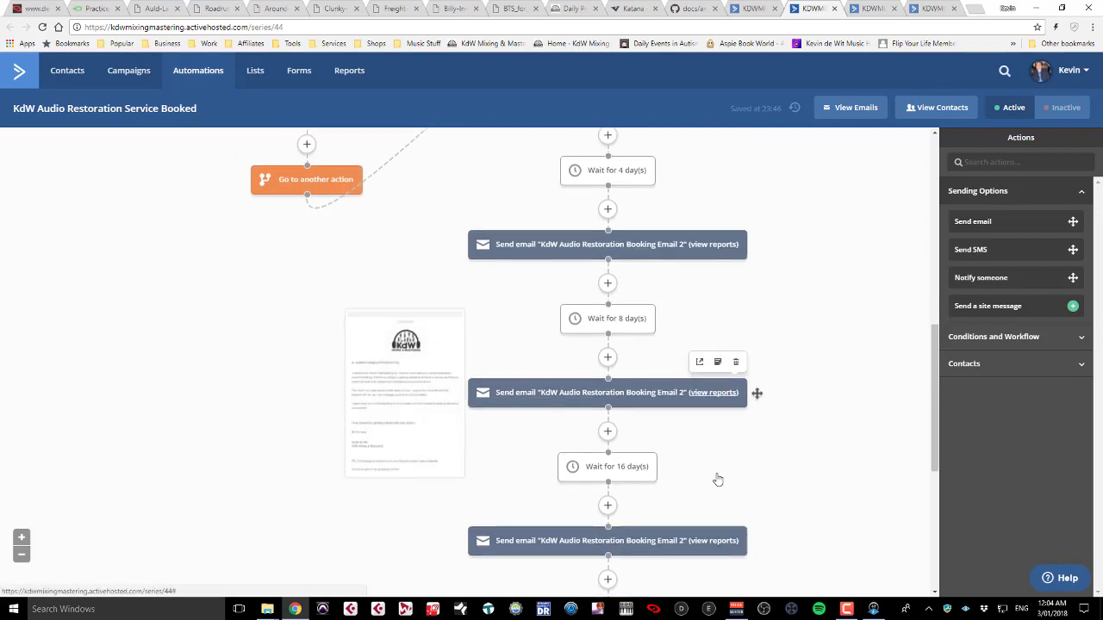
pyautogui.scroll(-1, 647, 453)
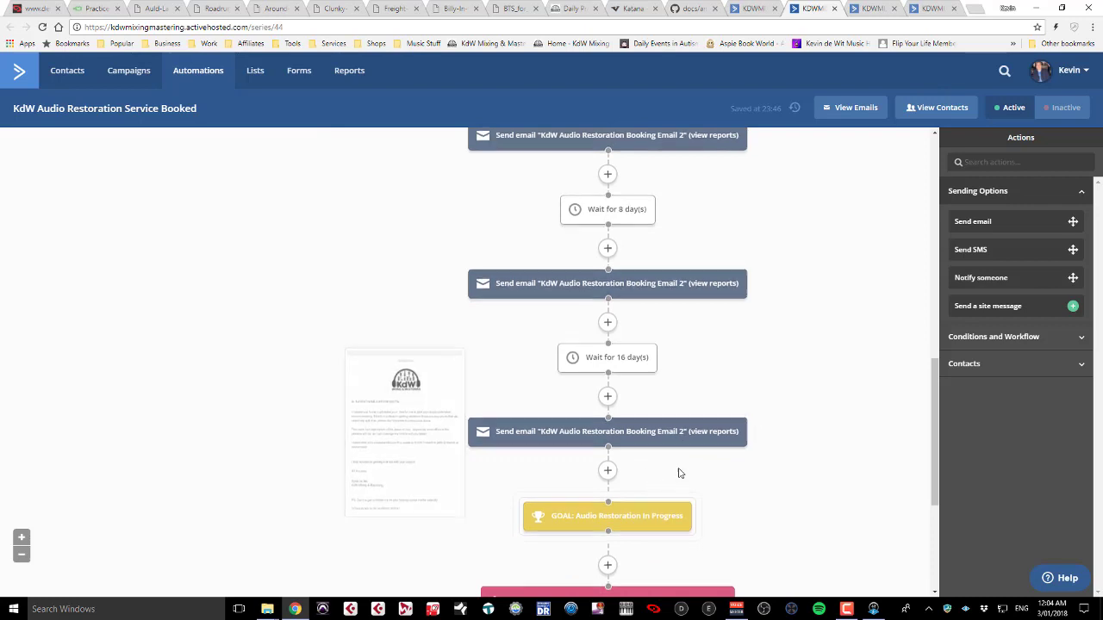
pyautogui.scroll(-1, 678, 471)
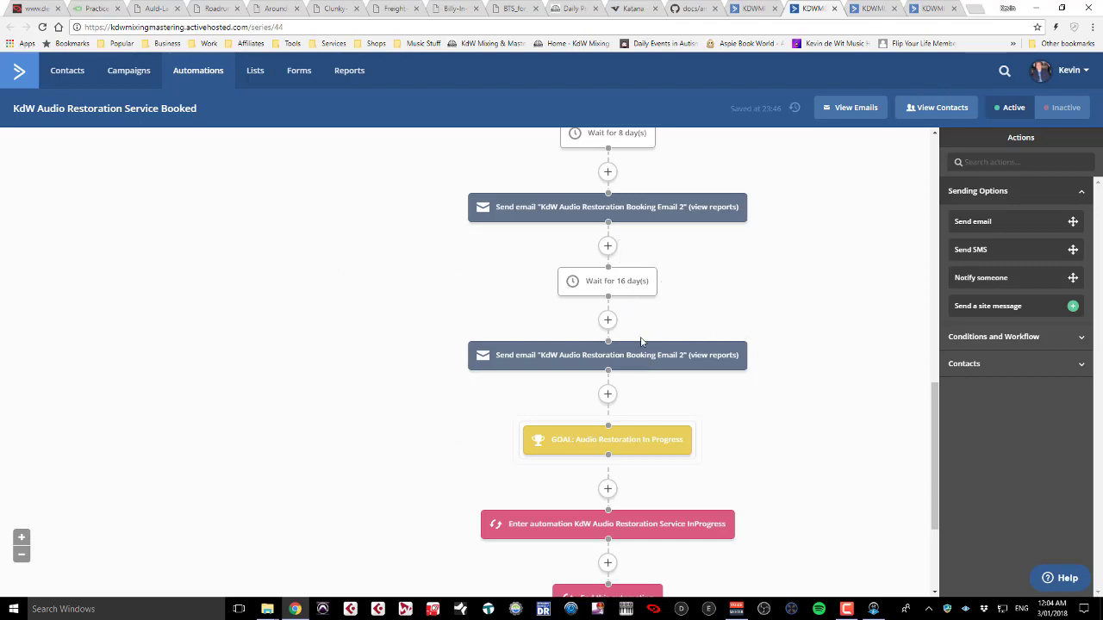
# Step: Trace how contacts at different reminder emails and waits would reach the Audio Restoration In Progress goal and the InProgress automation entry
pyautogui.scroll(1, 652, 327)
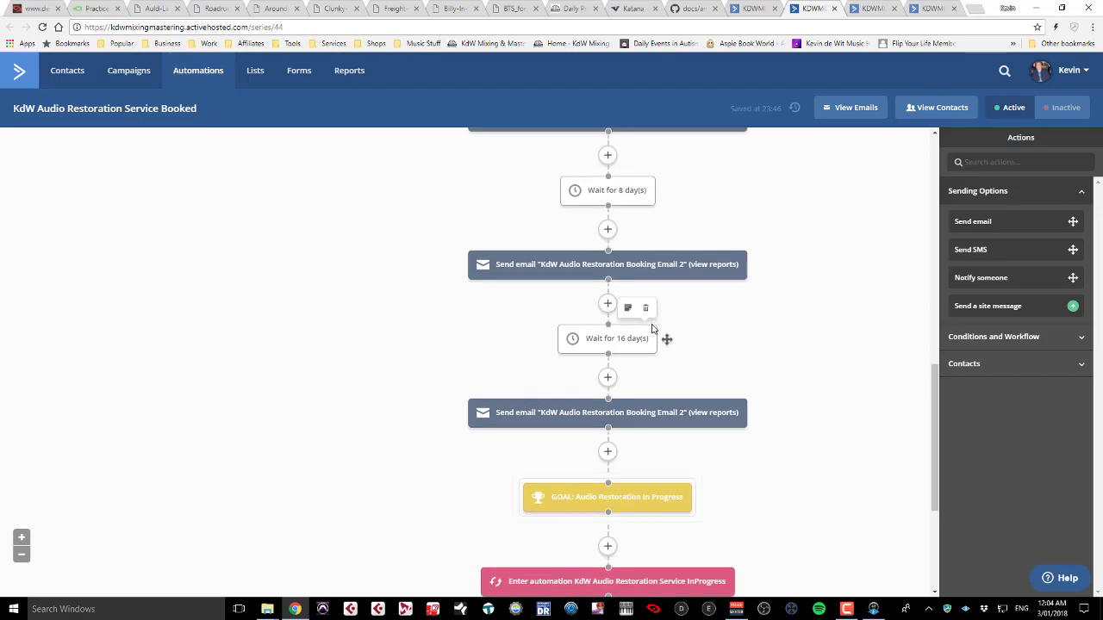
pyautogui.scroll(4, 685, 372)
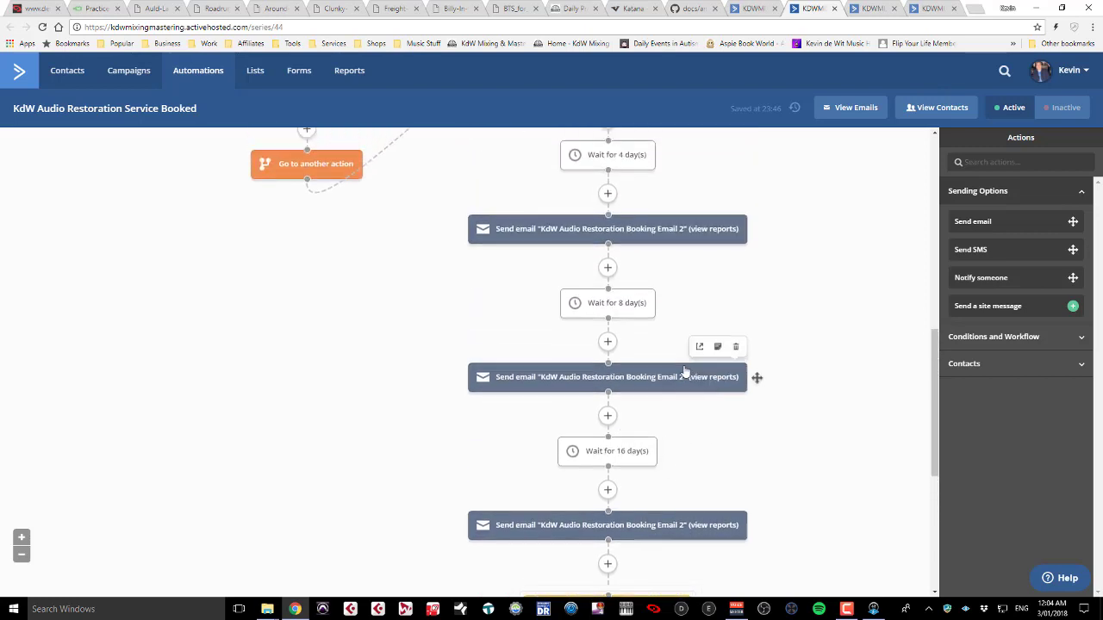
pyautogui.scroll(1, 683, 367)
pyautogui.scroll(-3, 681, 369)
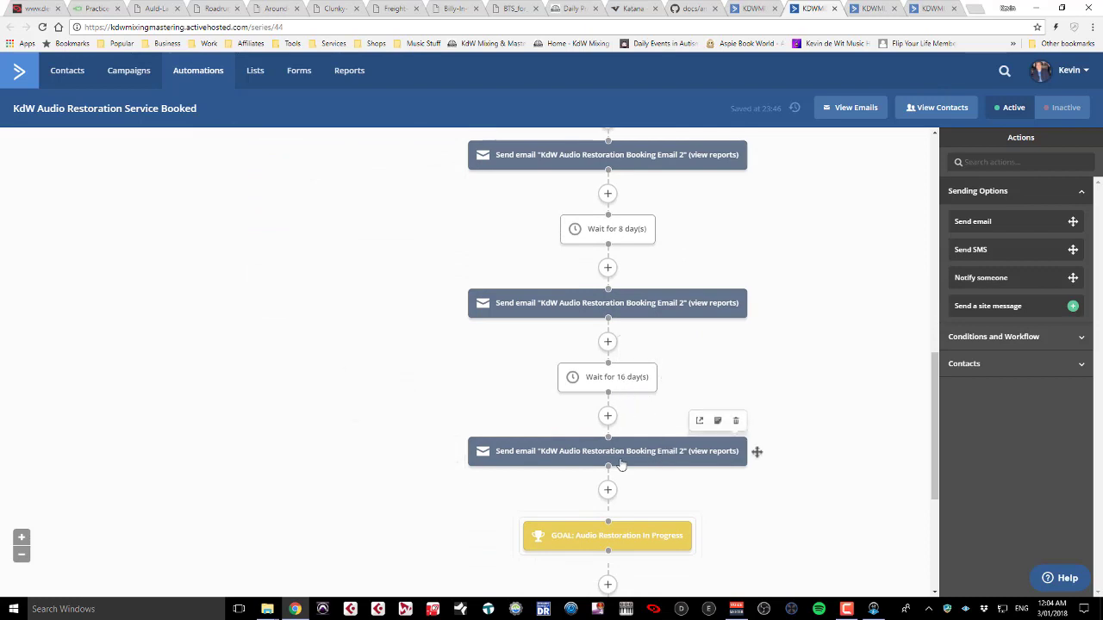
pyautogui.scroll(3, 534, 386)
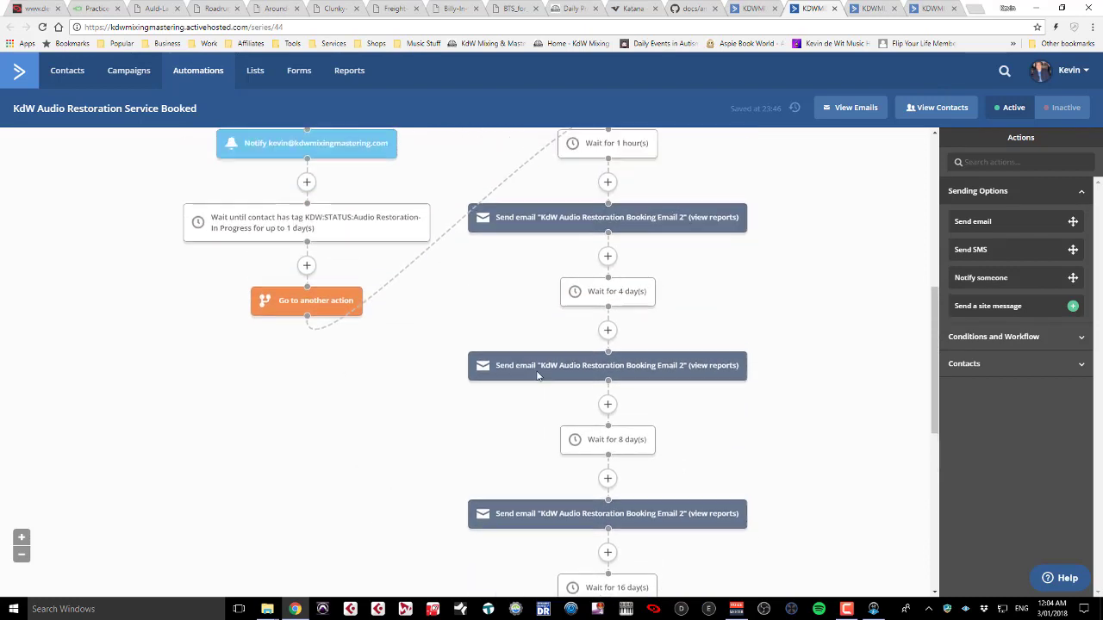
pyautogui.scroll(-4, 541, 388)
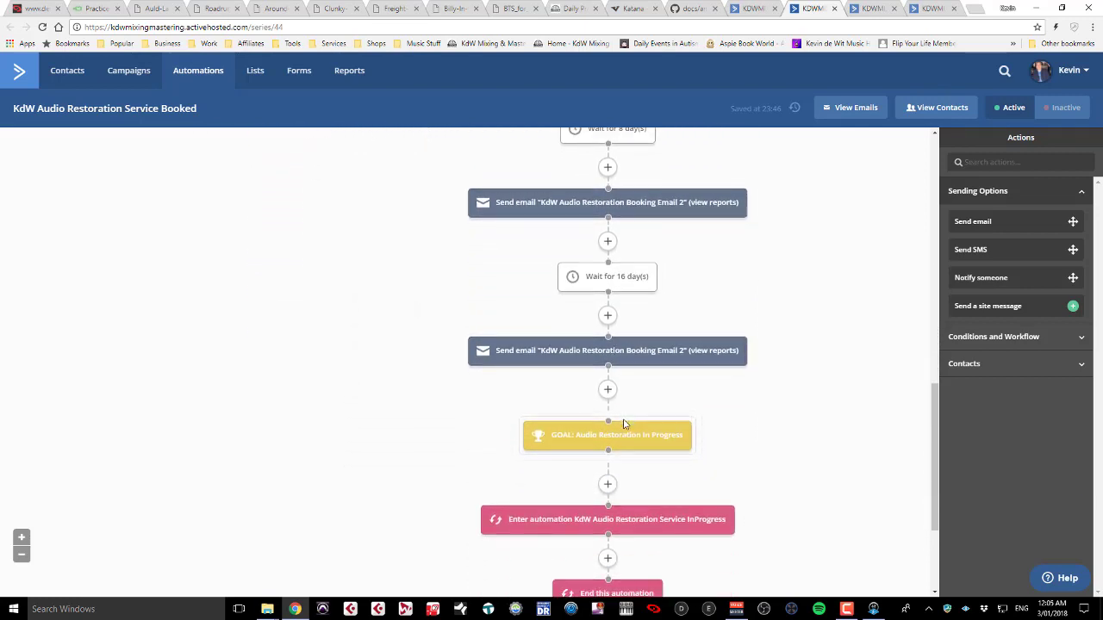
pyautogui.scroll(-1, 623, 424)
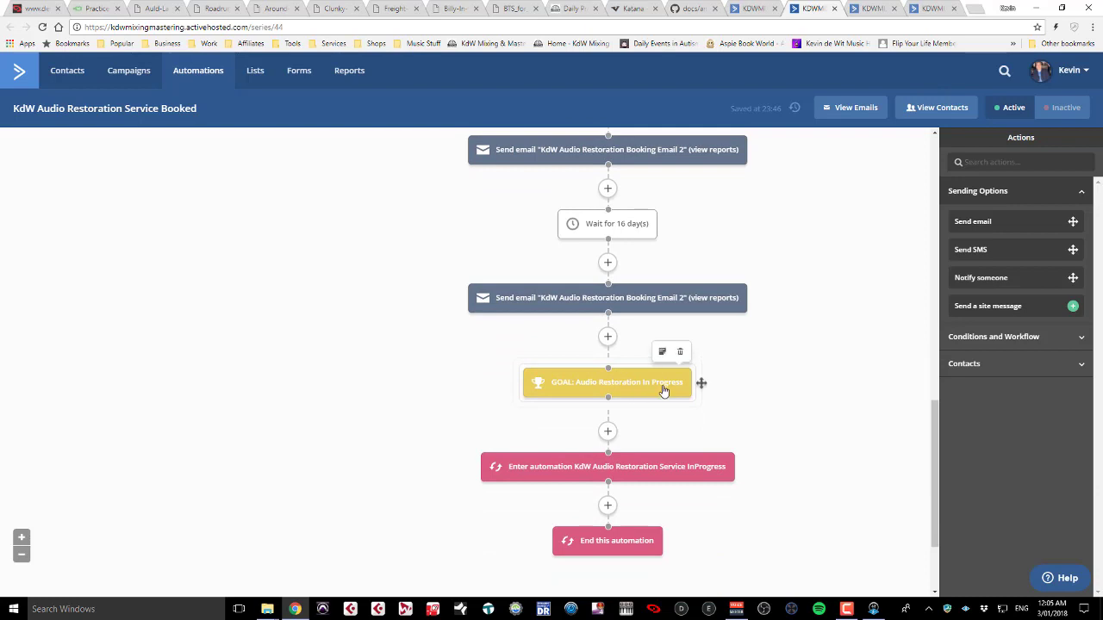
pyautogui.scroll(2, 702, 423)
pyautogui.scroll(2, 665, 388)
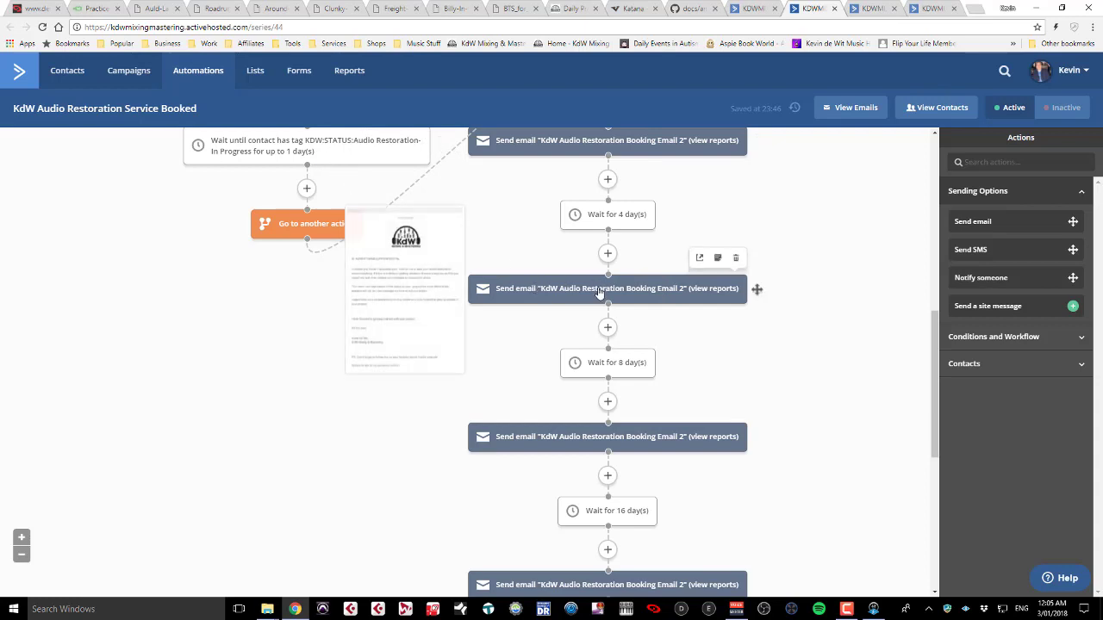
pyautogui.scroll(-3, 623, 381)
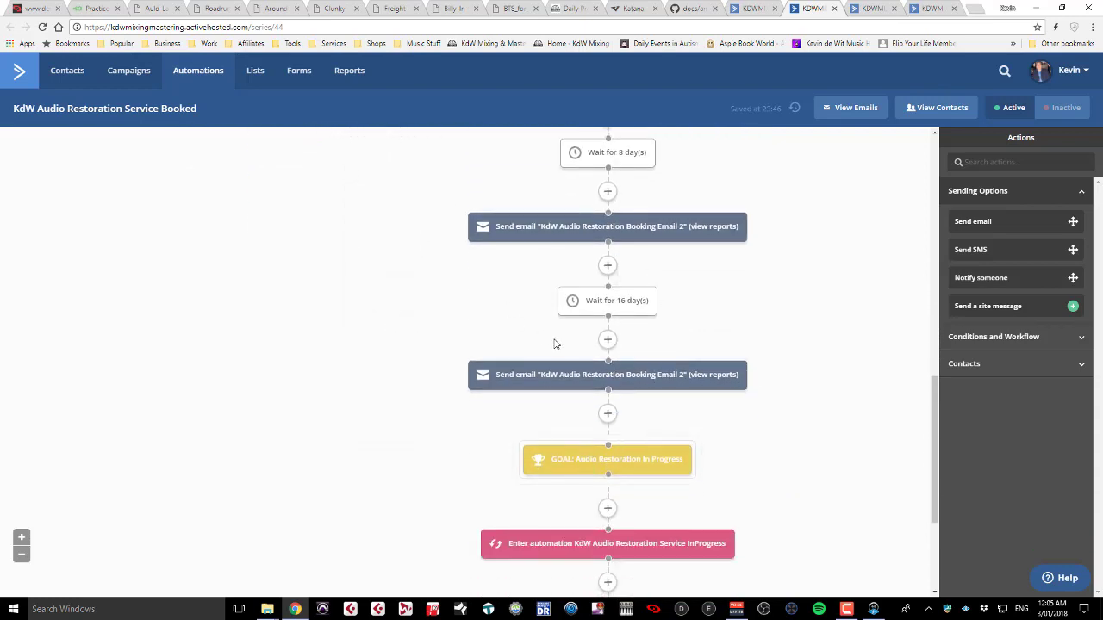
pyautogui.scroll(-2, 669, 476)
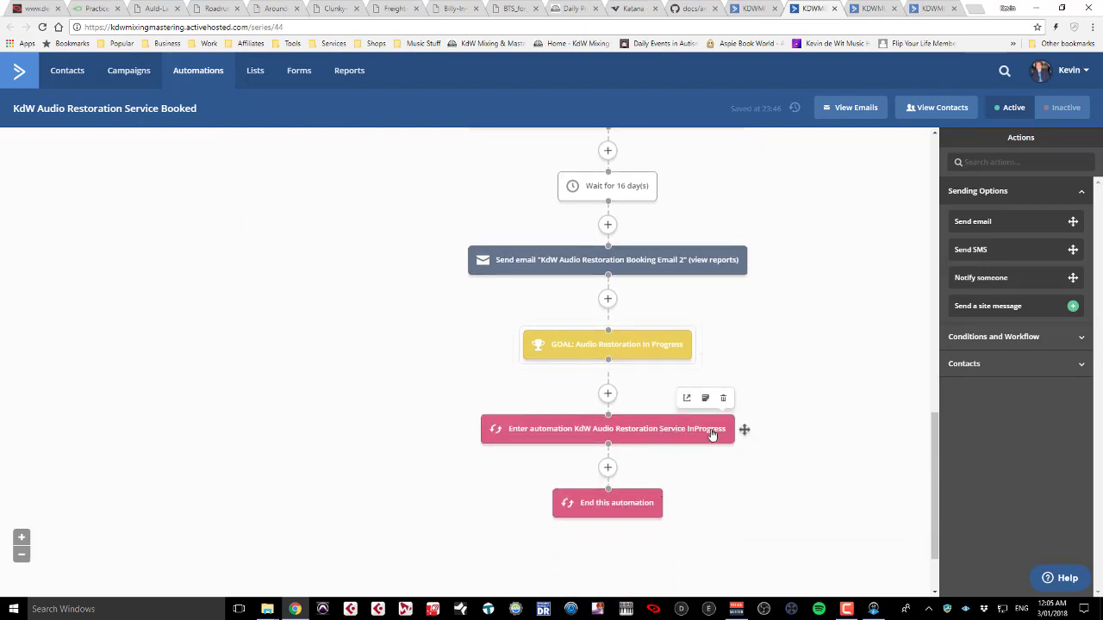
# Step: Match the Booked automation's enter-automation action to the KdW Audio Restoration Service InProgress automation and examine that automation's first email
pyautogui.click(917, 9)
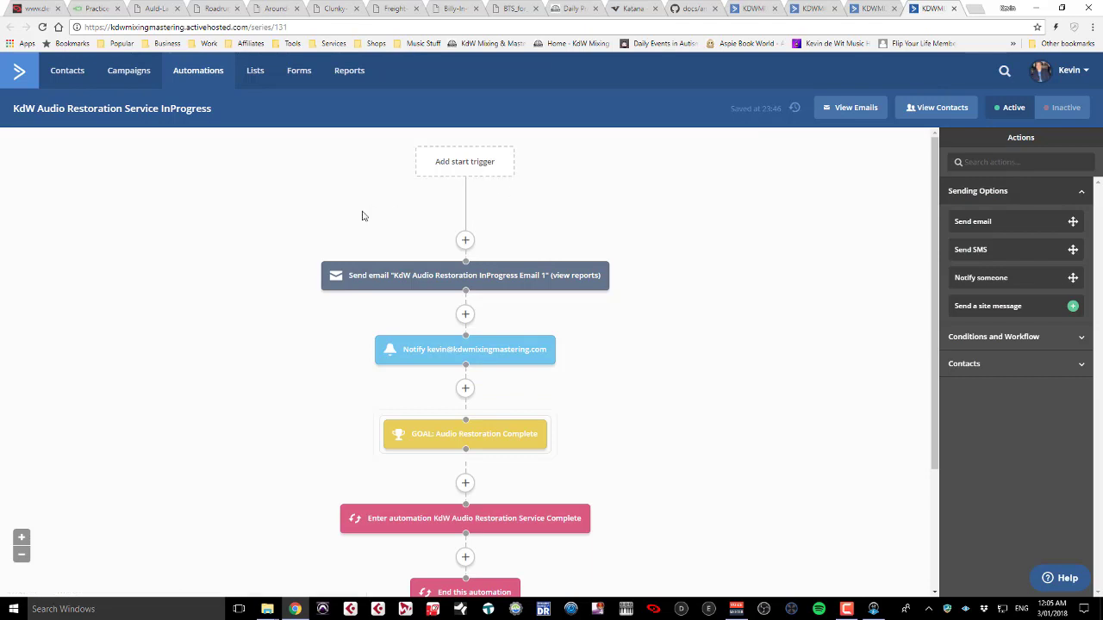
pyautogui.click(815, 8)
pyautogui.moveTo(614, 435)
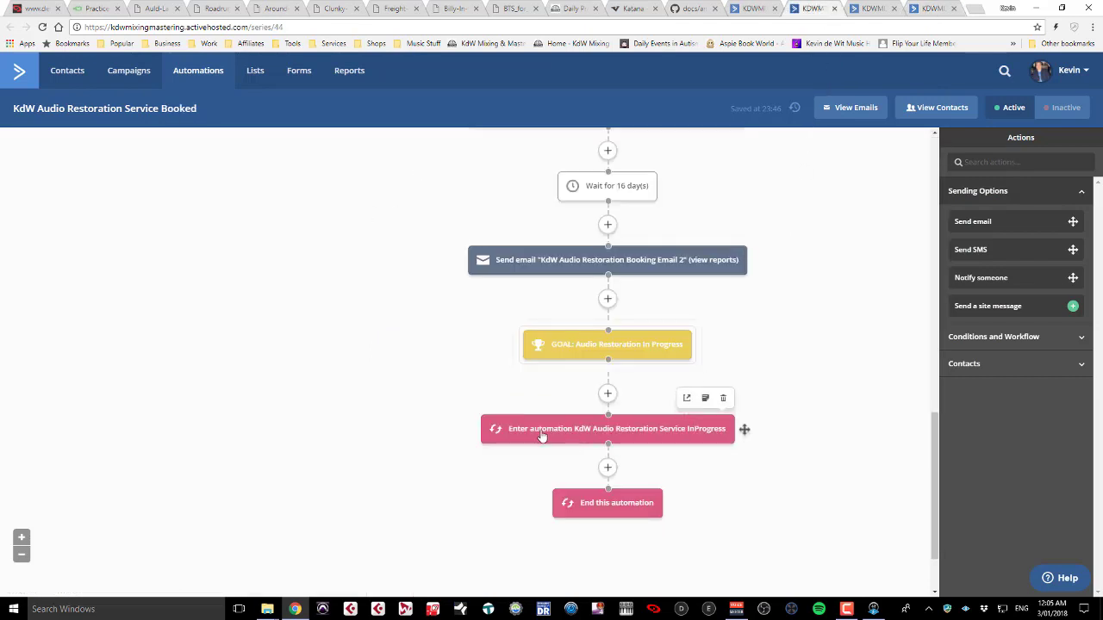
pyautogui.click(927, 8)
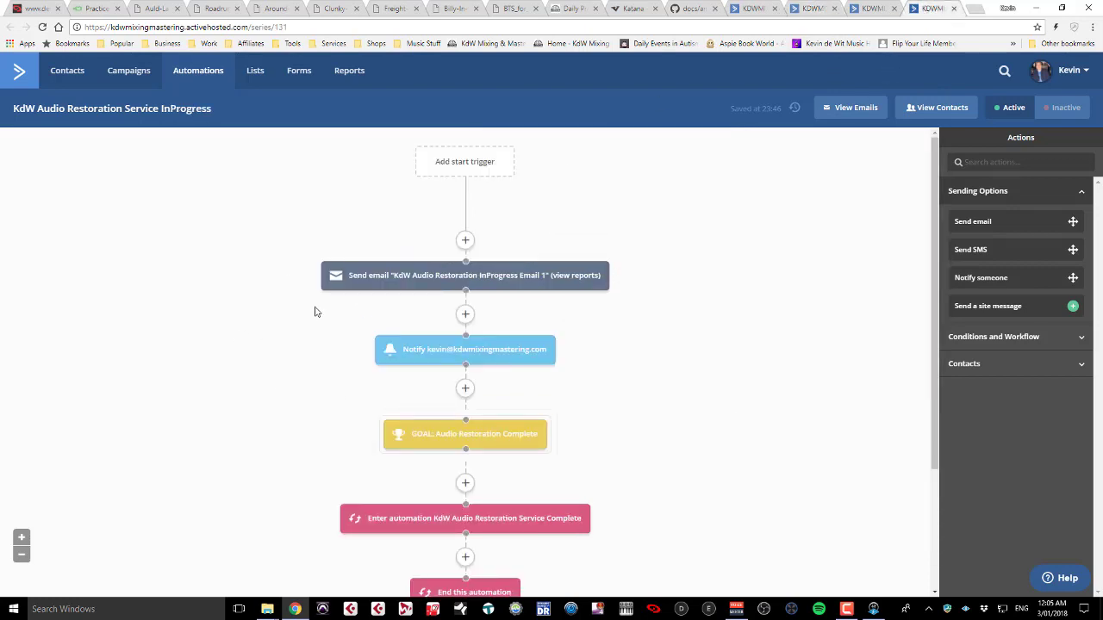
pyautogui.moveTo(445, 278)
# Step: Review the notification message in the InProgress automation and close it without making changes
pyautogui.moveTo(450, 355)
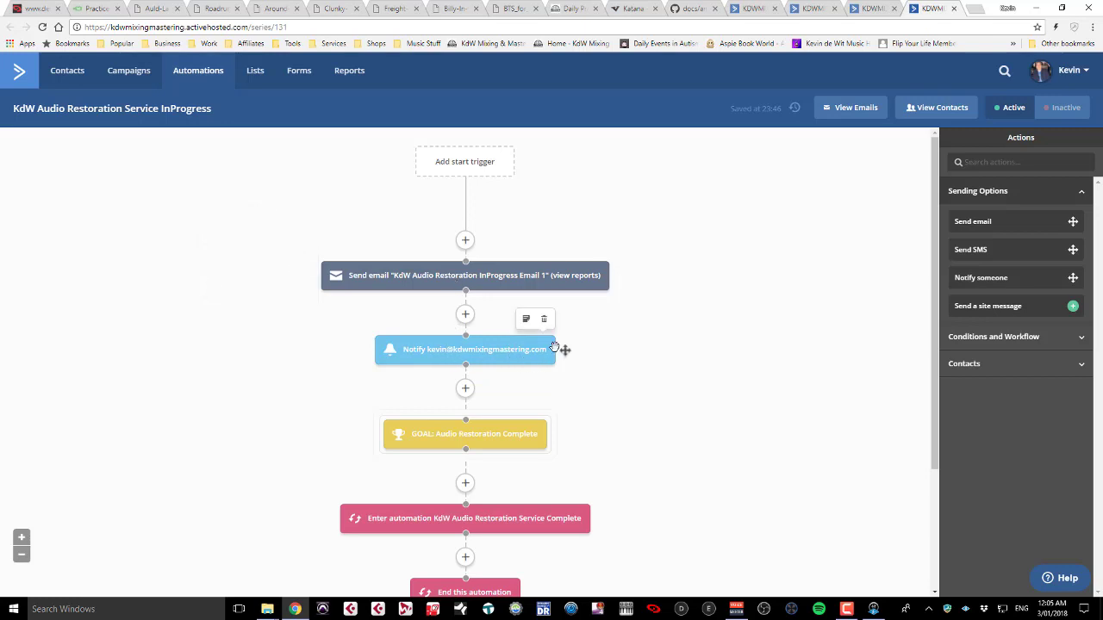
pyautogui.click(506, 357)
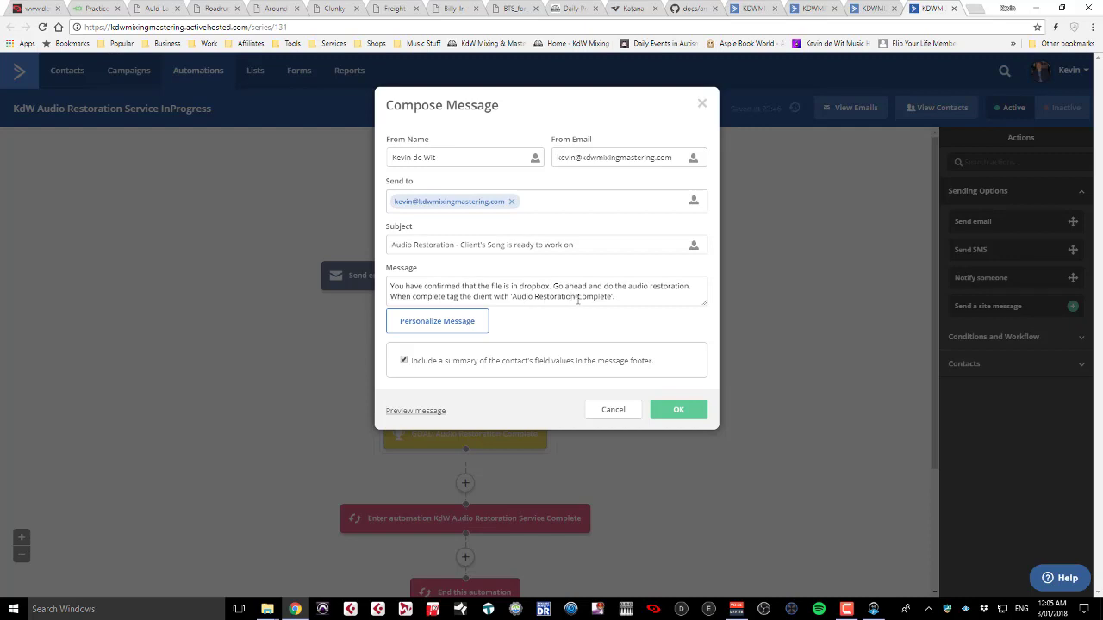
pyautogui.click(628, 411)
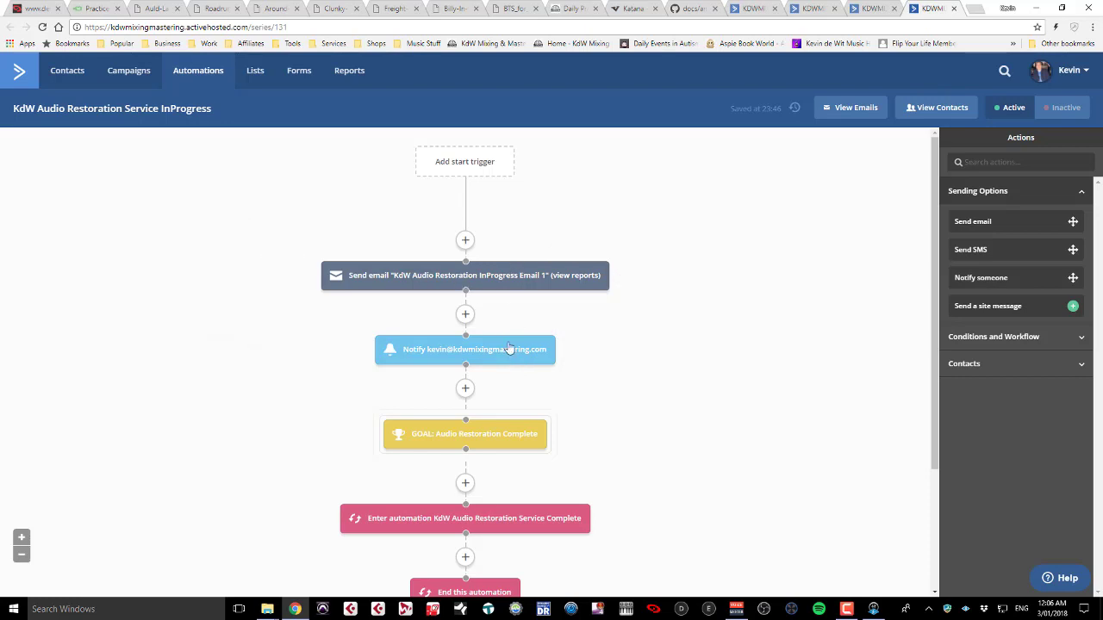
# Step: Review the settings of the Audio Restoration Complete goal in the InProgress automation and close them without saving
pyautogui.moveTo(500, 438)
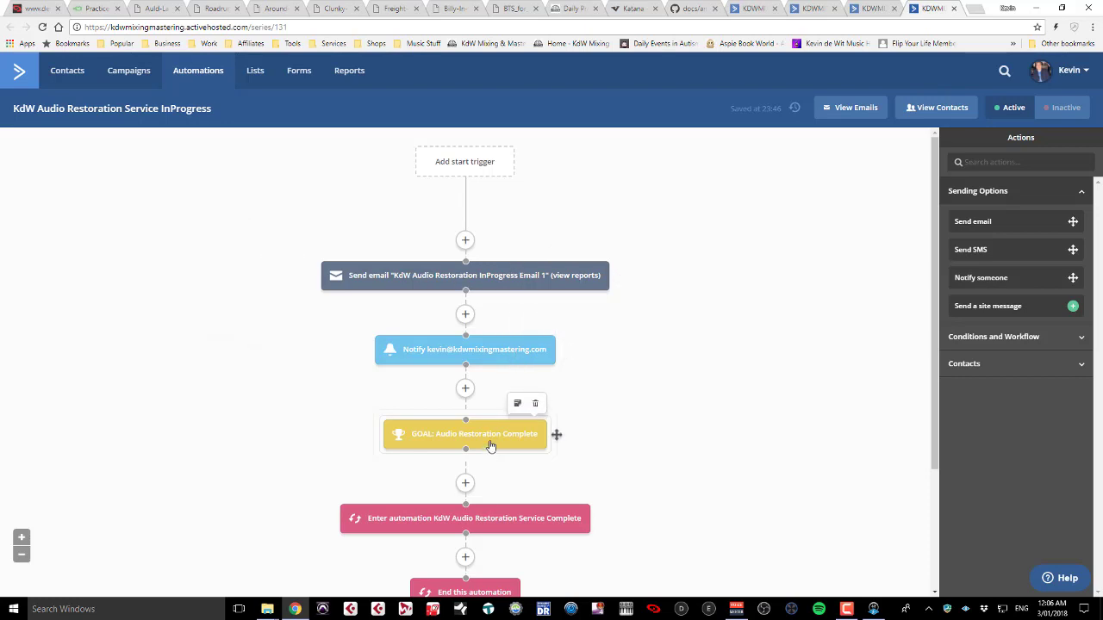
pyautogui.scroll(-2, 491, 439)
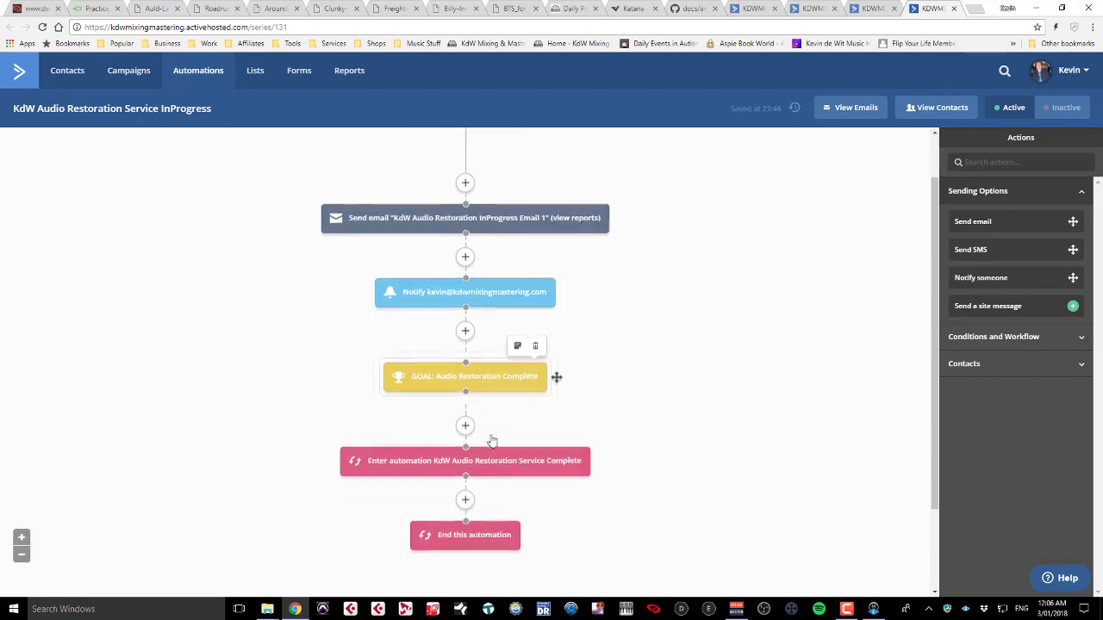
pyautogui.click(482, 365)
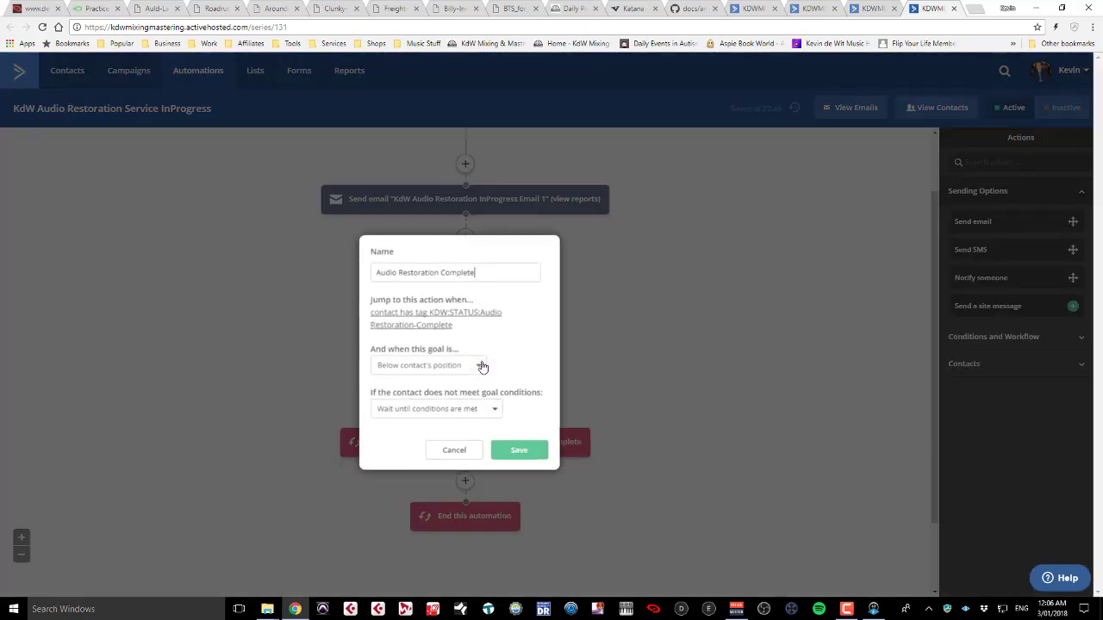
pyautogui.click(472, 454)
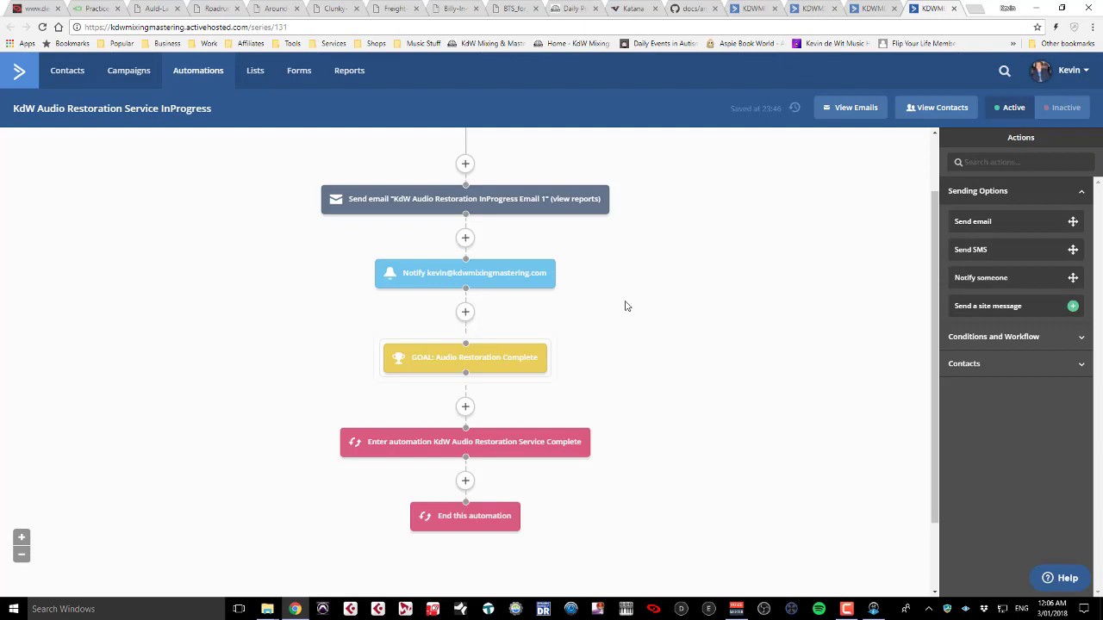
pyautogui.moveTo(522, 369)
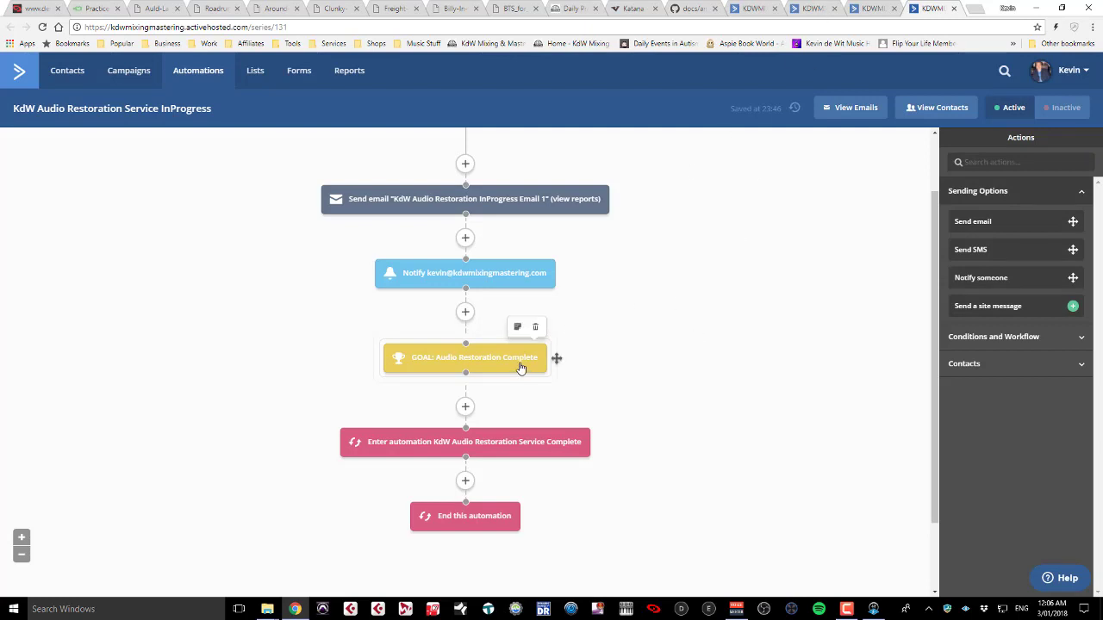
# Step: In the Booked automation, review the position options of the Audio Restoration In Progress goal and close its settings without saving
pyautogui.click(813, 12)
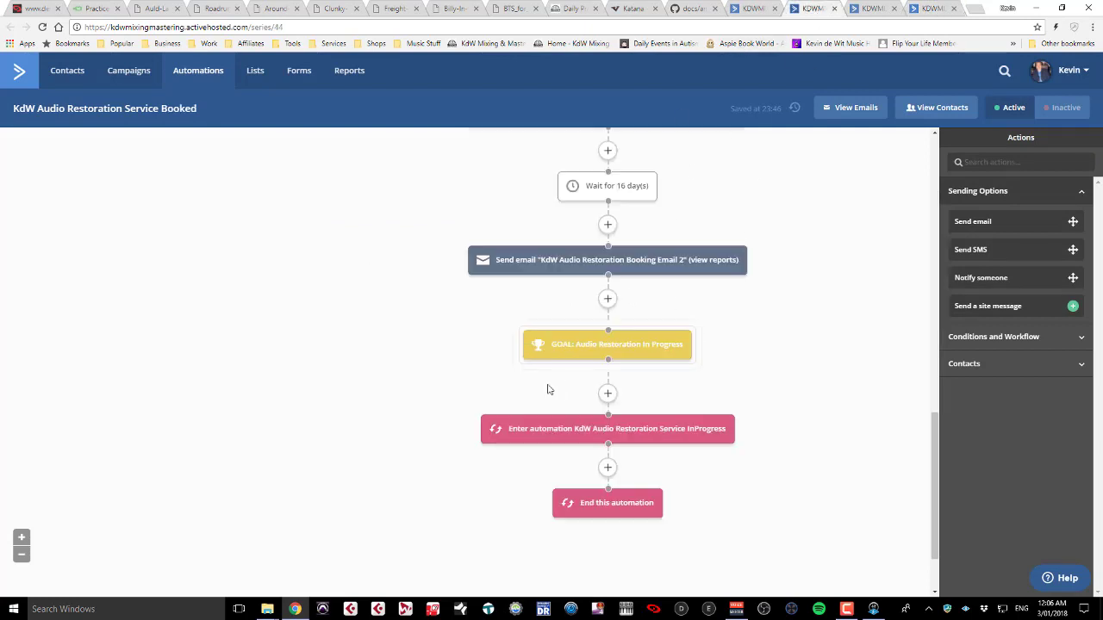
pyautogui.click(631, 348)
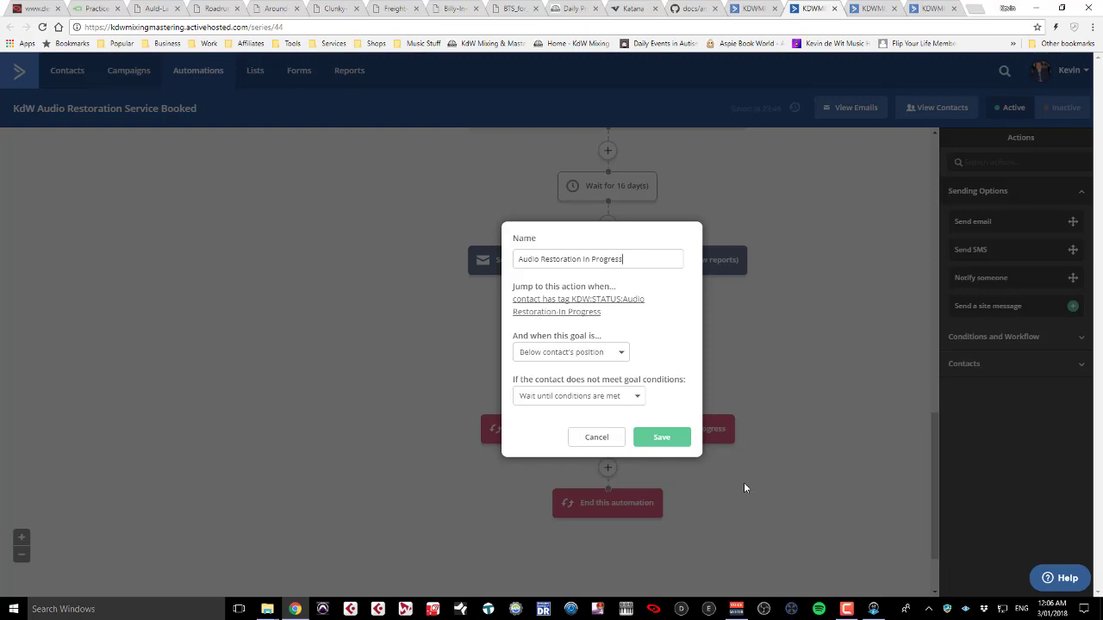
pyautogui.click(622, 353)
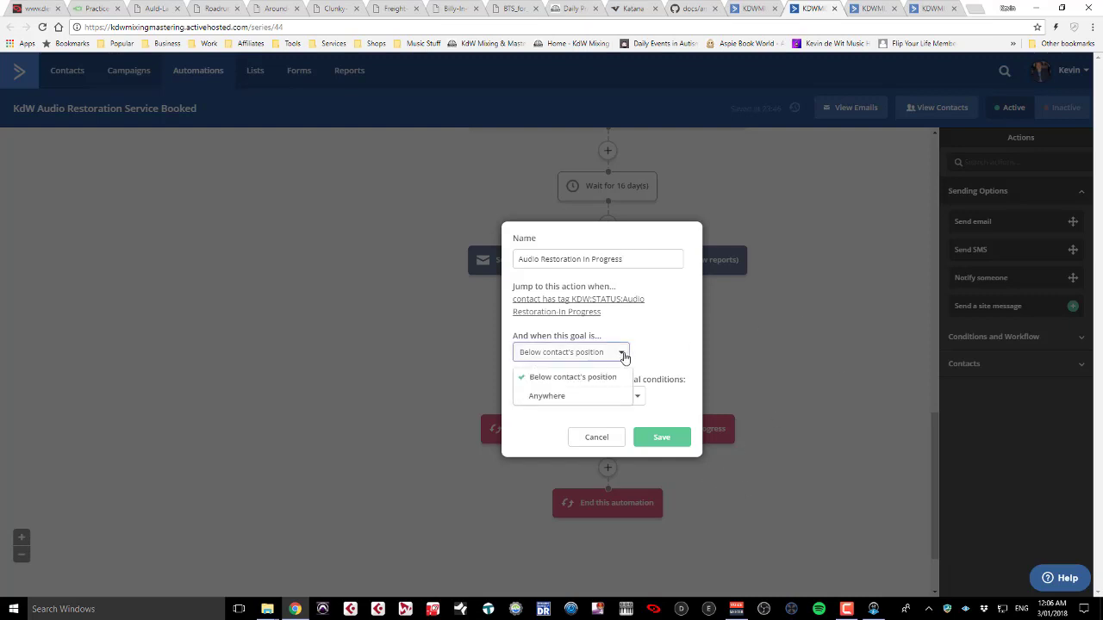
pyautogui.click(660, 344)
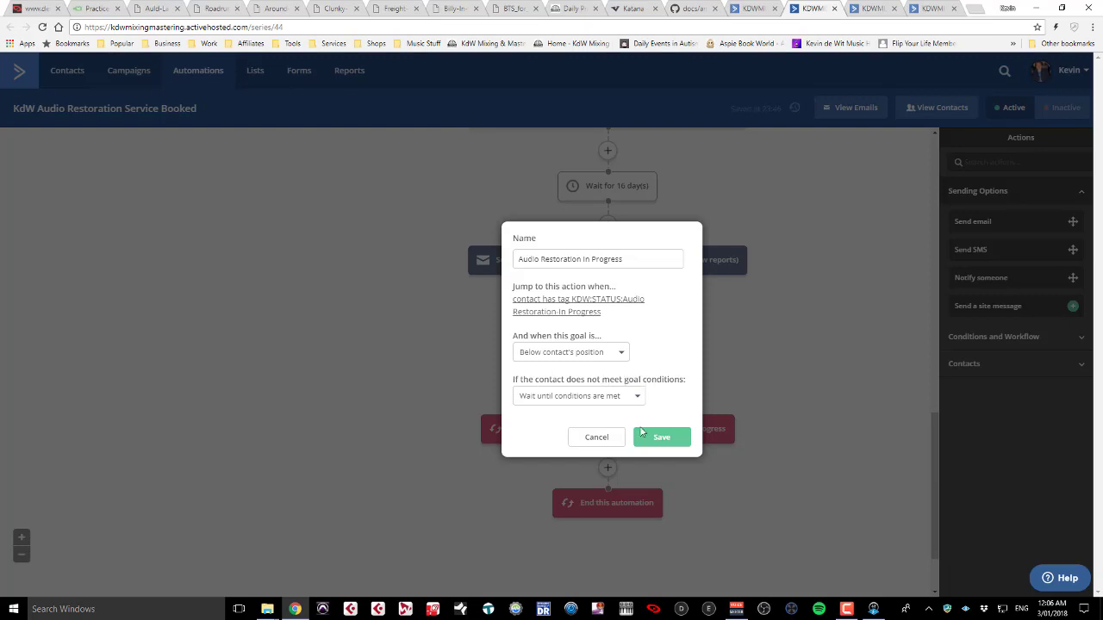
pyautogui.click(598, 438)
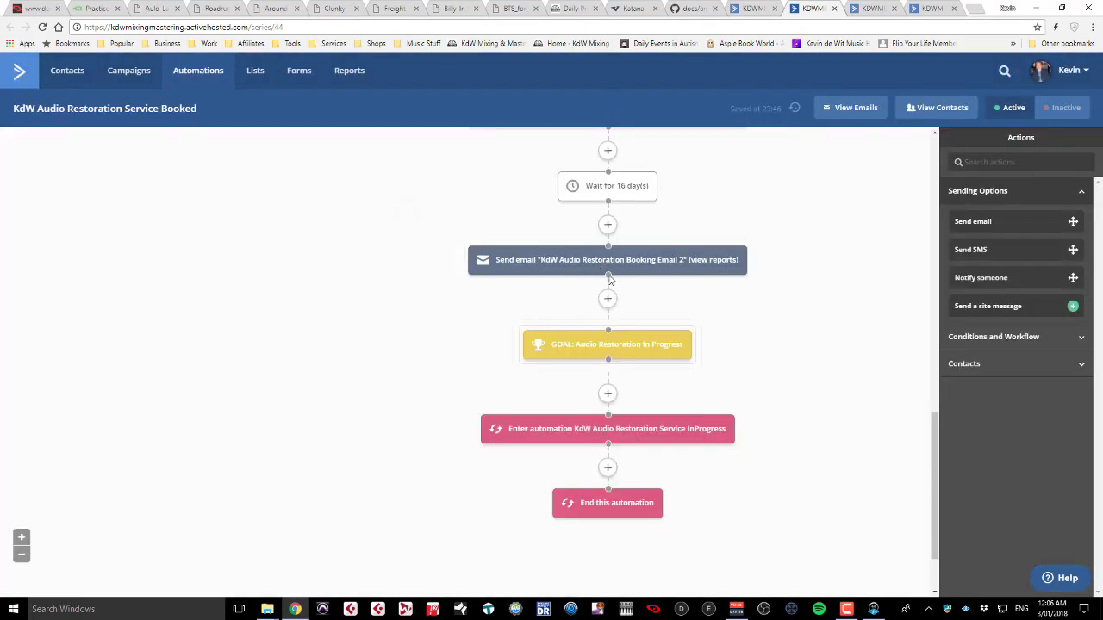
# Step: Examine the Audio Restoration In Progress goal's options for contacts who do not meet its conditions, leaving the goal unsaved
pyautogui.moveTo(595, 349)
pyautogui.click(622, 349)
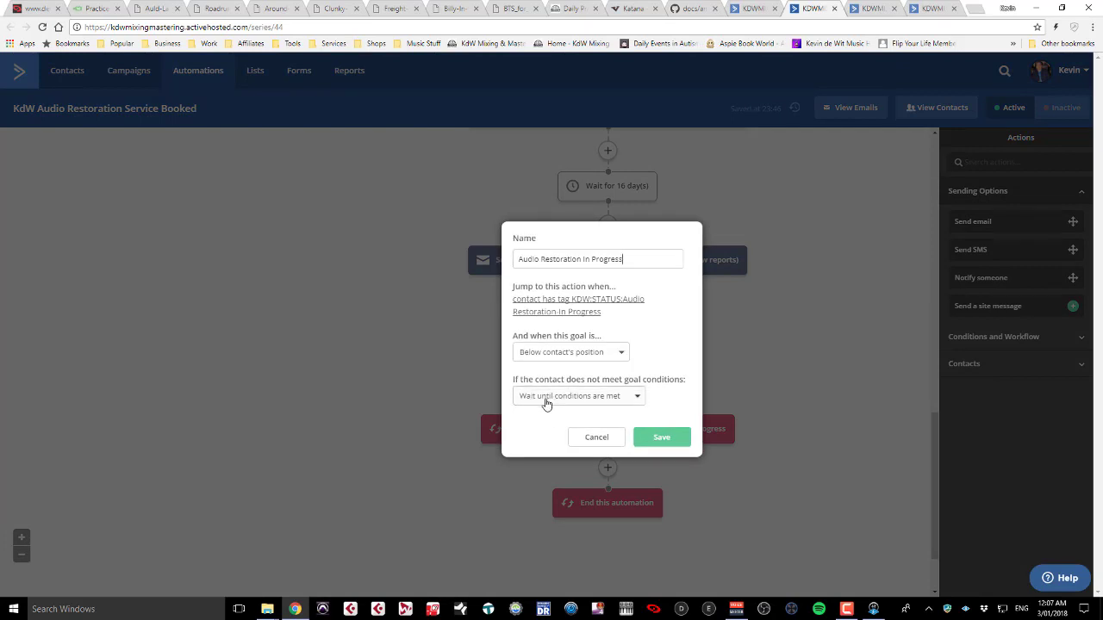
pyautogui.click(637, 397)
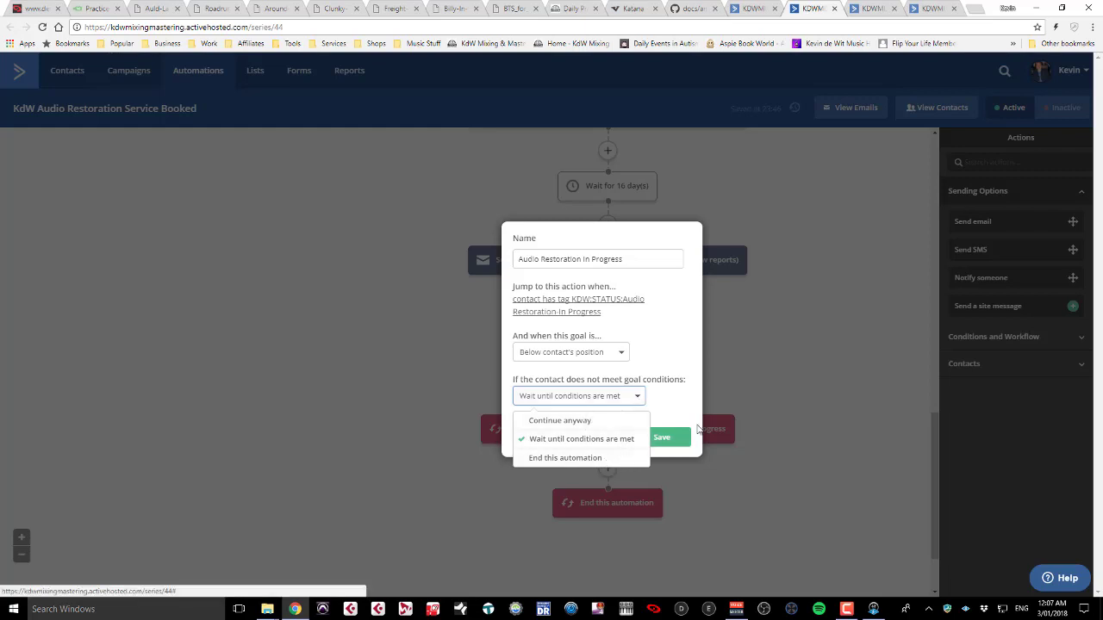
pyautogui.click(640, 431)
pyautogui.click(598, 438)
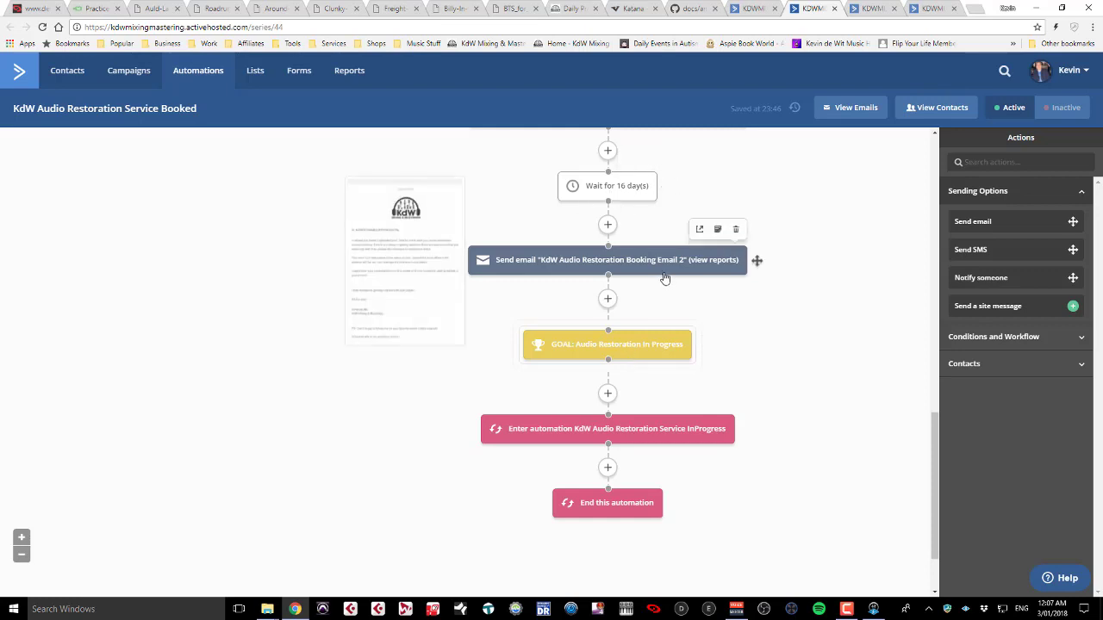
pyautogui.click(635, 356)
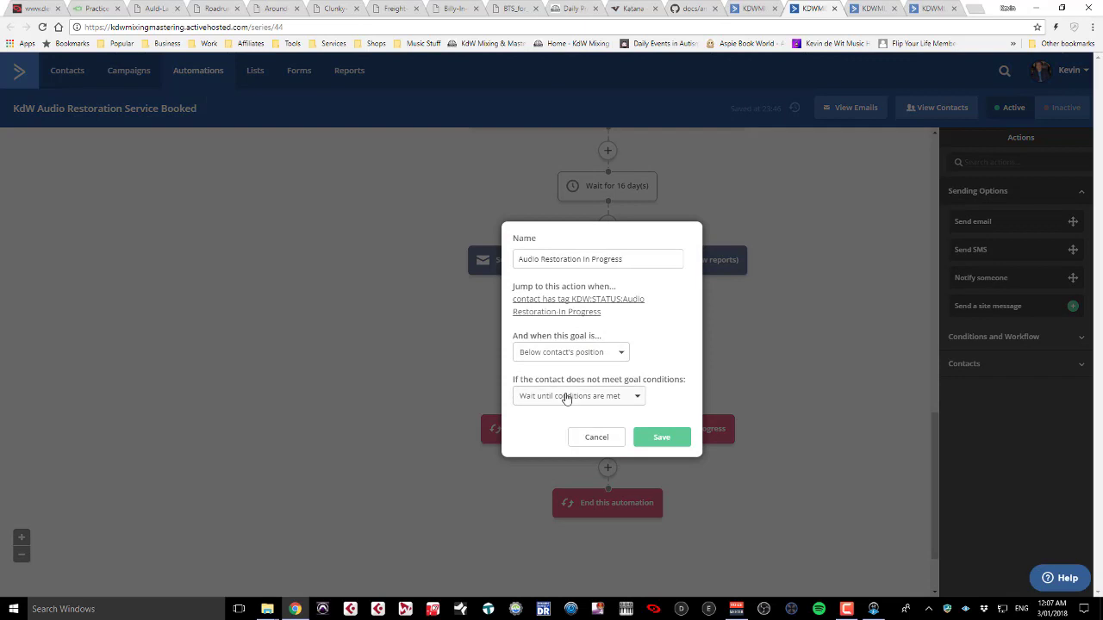
pyautogui.click(591, 438)
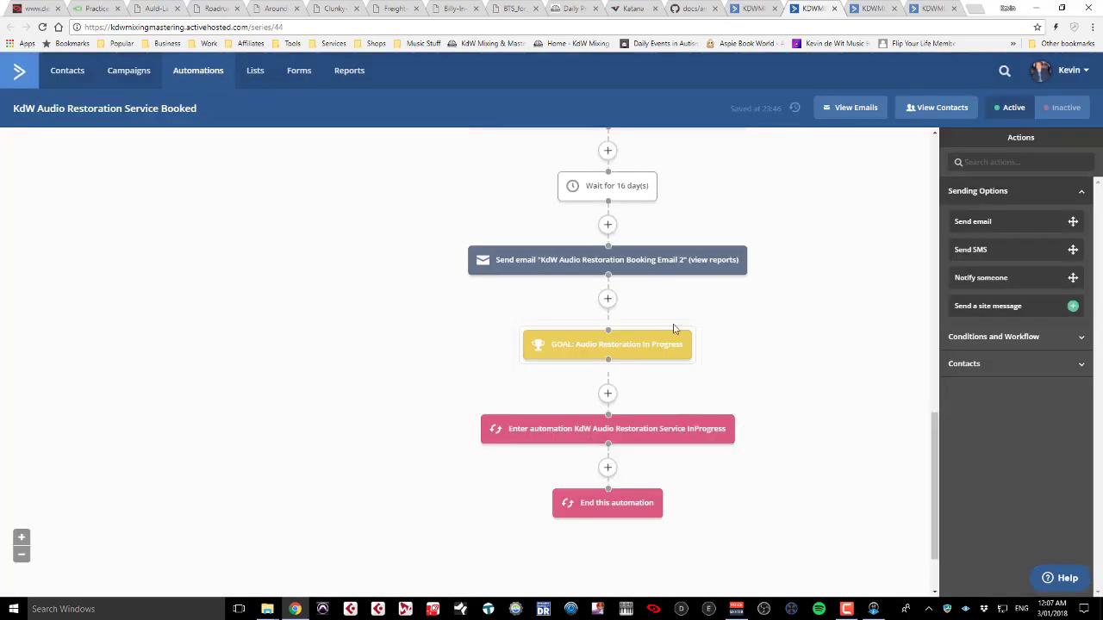
# Step: Follow the Booked goal into the InProgress automation and recheck the Audio Restoration Complete goal's conditions without saving
pyautogui.moveTo(613, 355)
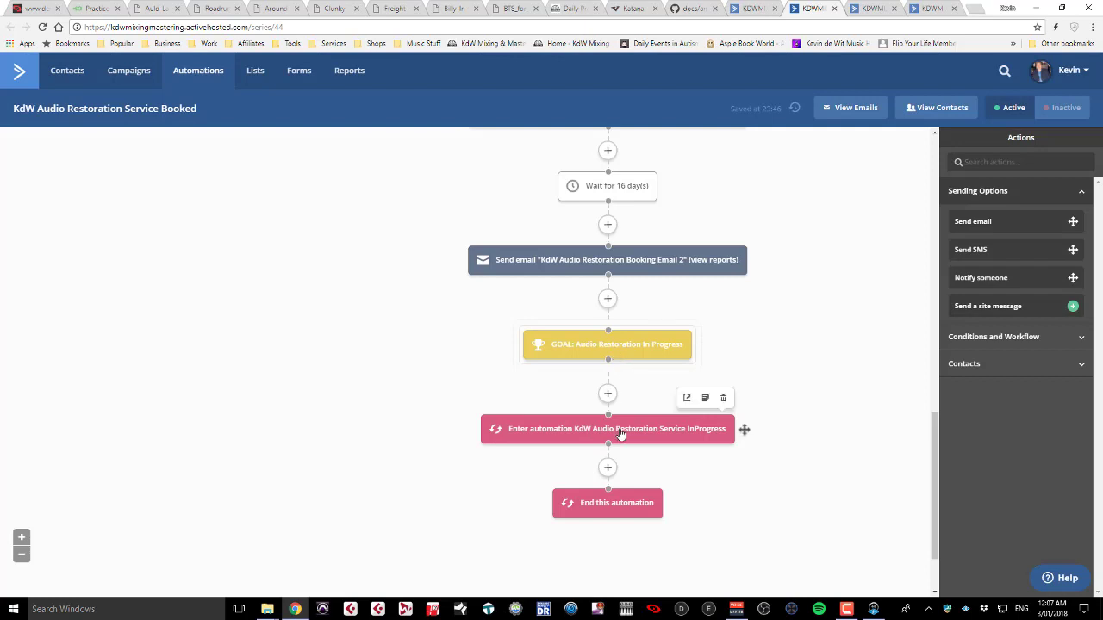
pyautogui.click(920, 9)
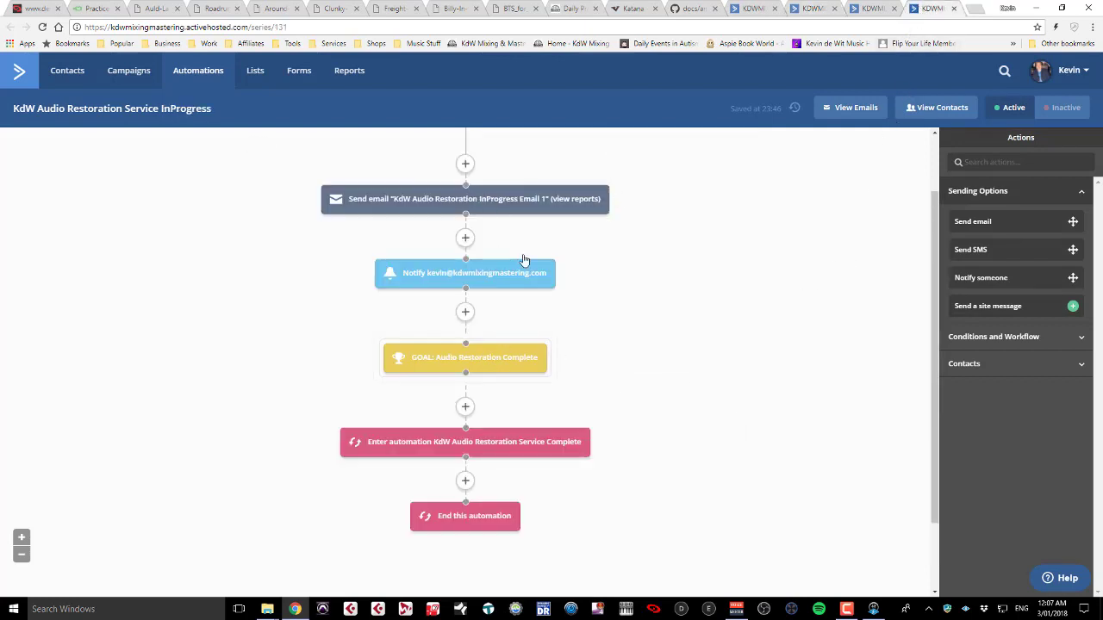
pyautogui.moveTo(492, 197)
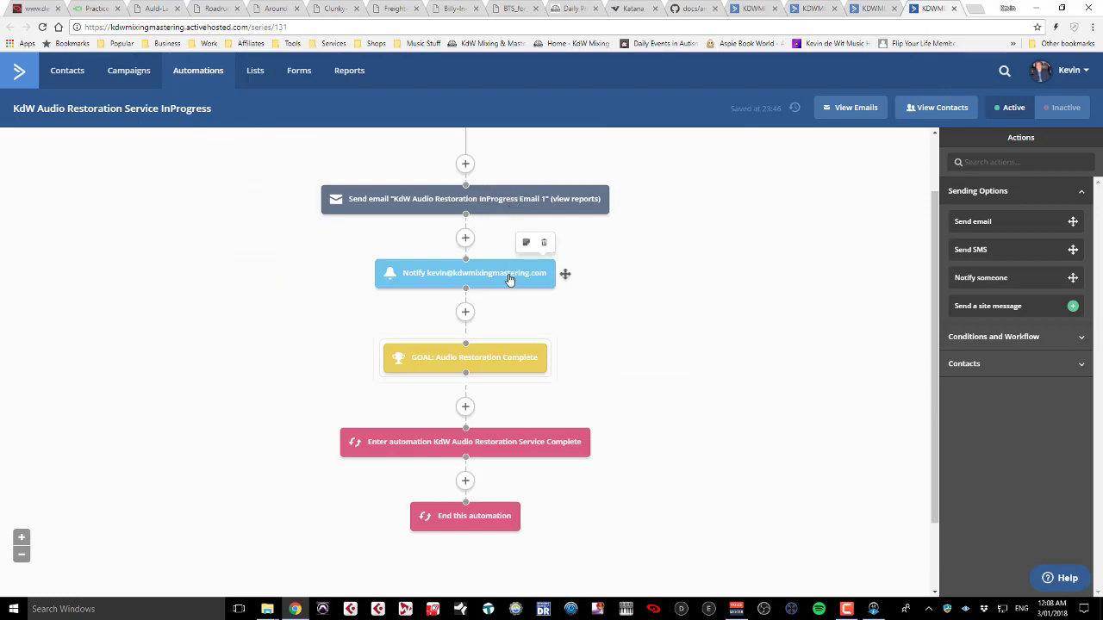
pyautogui.click(492, 369)
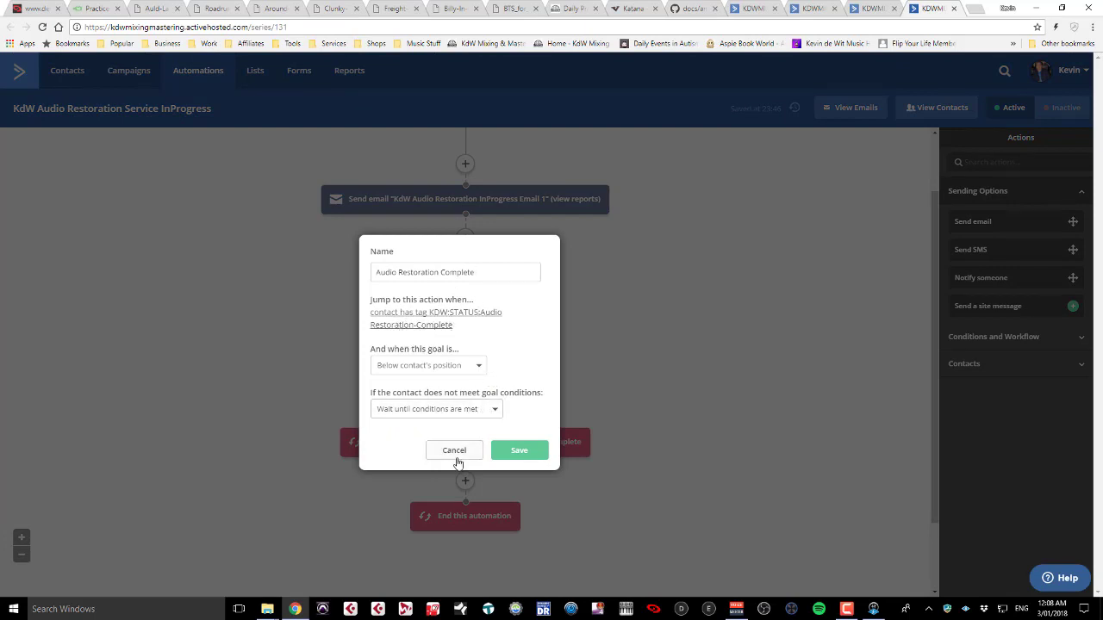
pyautogui.click(454, 452)
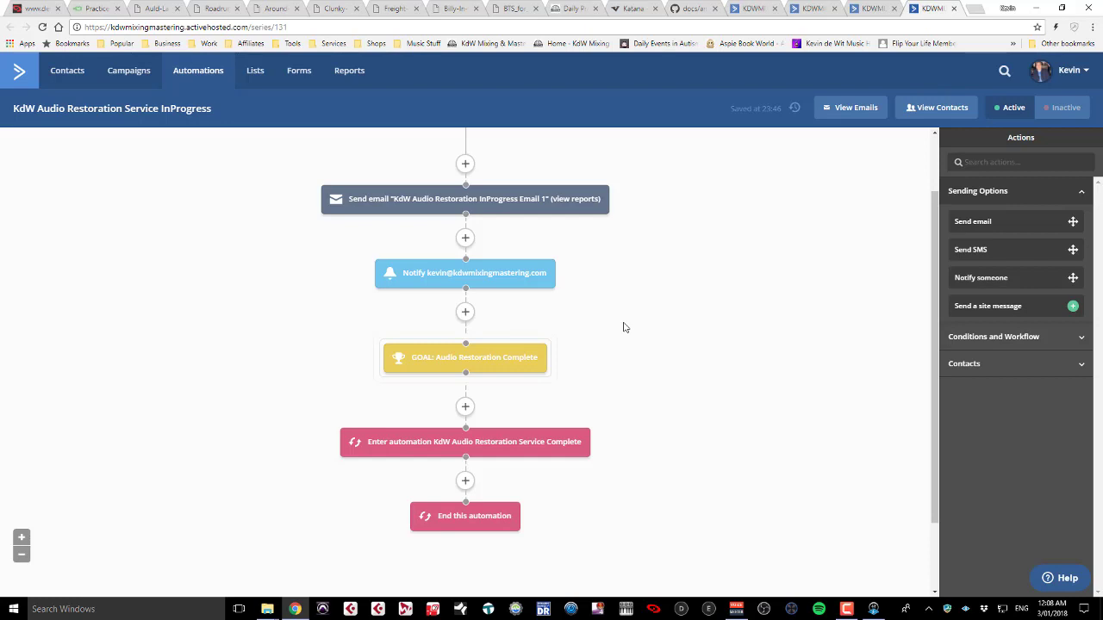
# Step: Examine the KdW Audio Restoration Service Complete automation from its initial wait through the tag removals to its end
pyautogui.moveTo(510, 358)
pyautogui.click(868, 12)
pyautogui.scroll(-1, 601, 196)
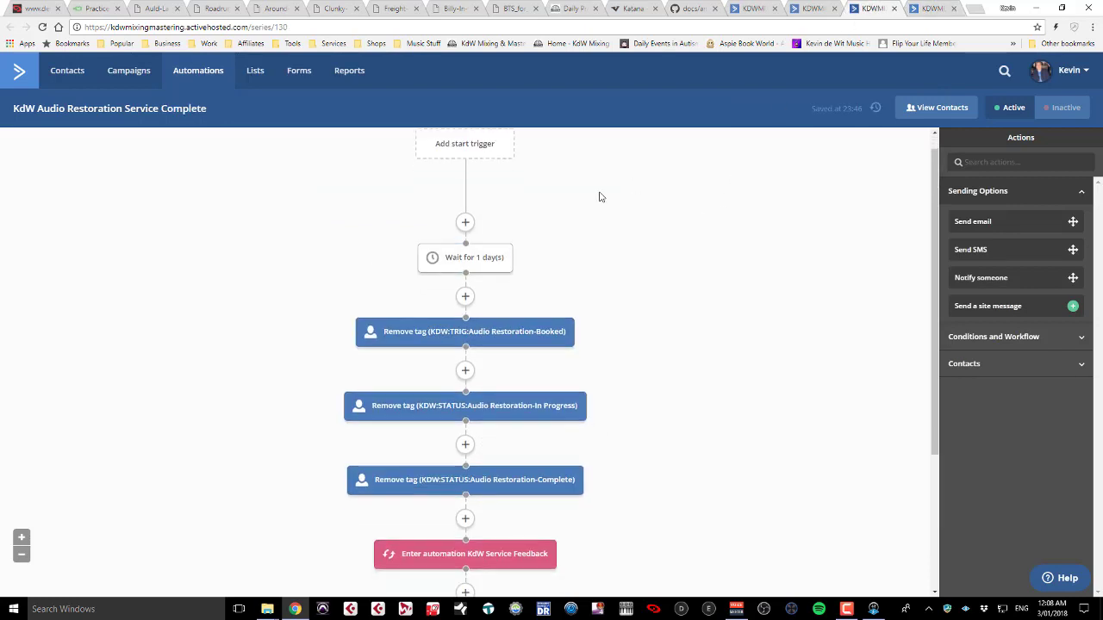
pyautogui.scroll(1, 600, 197)
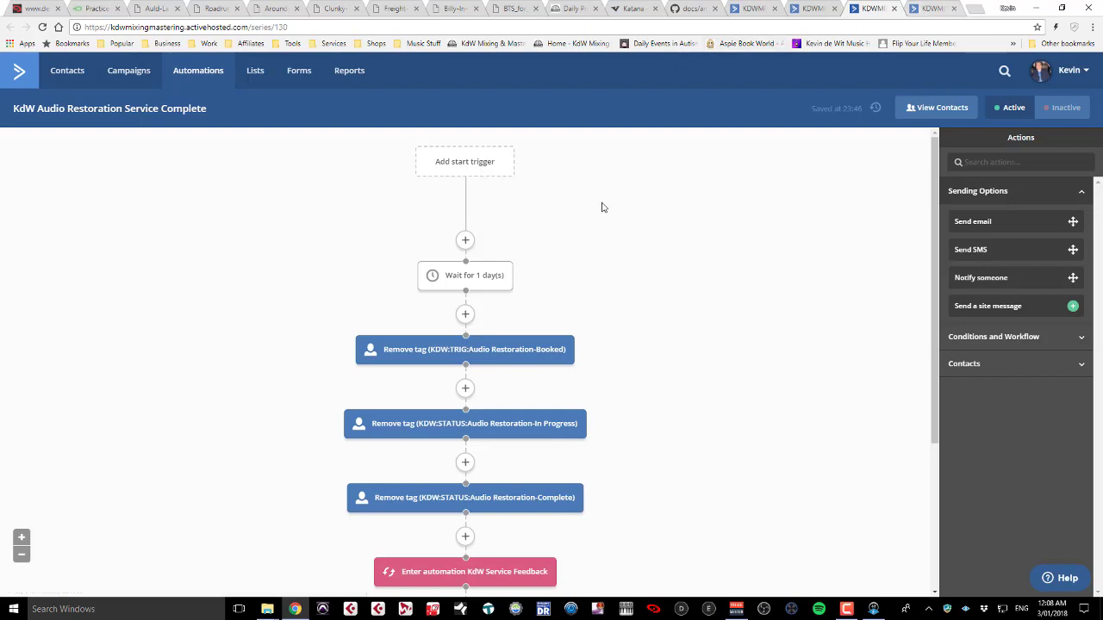
pyautogui.scroll(-1, 512, 187)
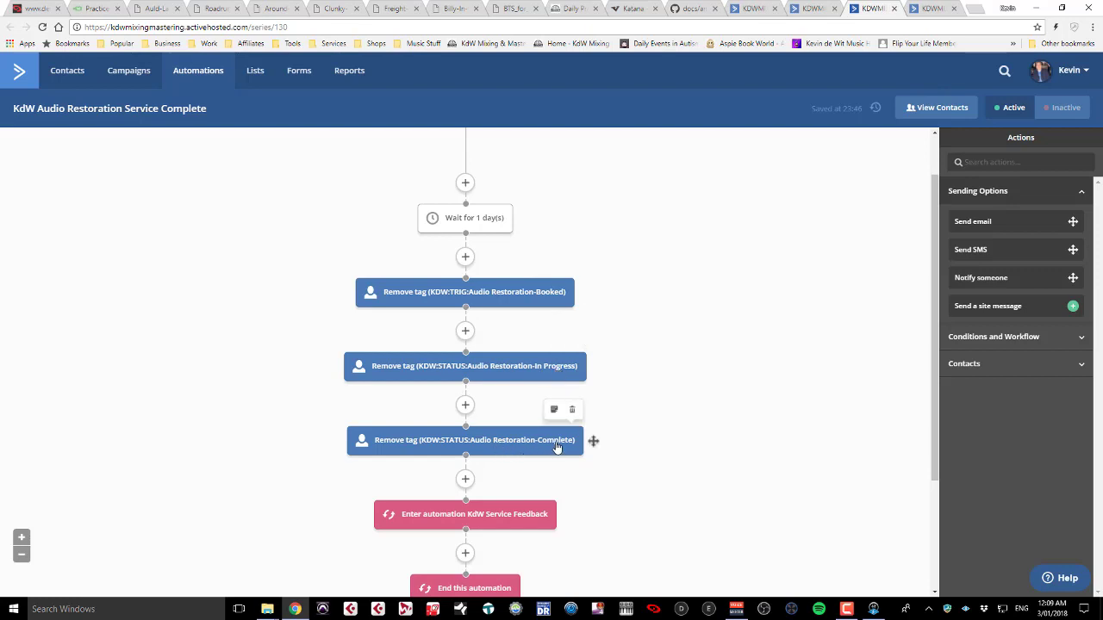
pyautogui.scroll(-2, 620, 441)
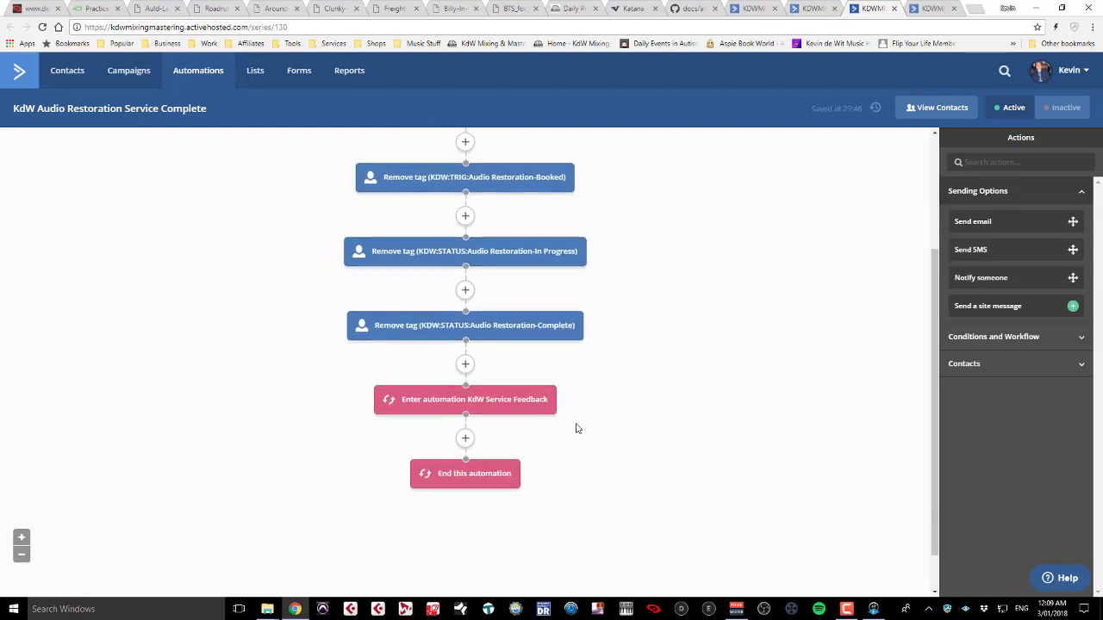